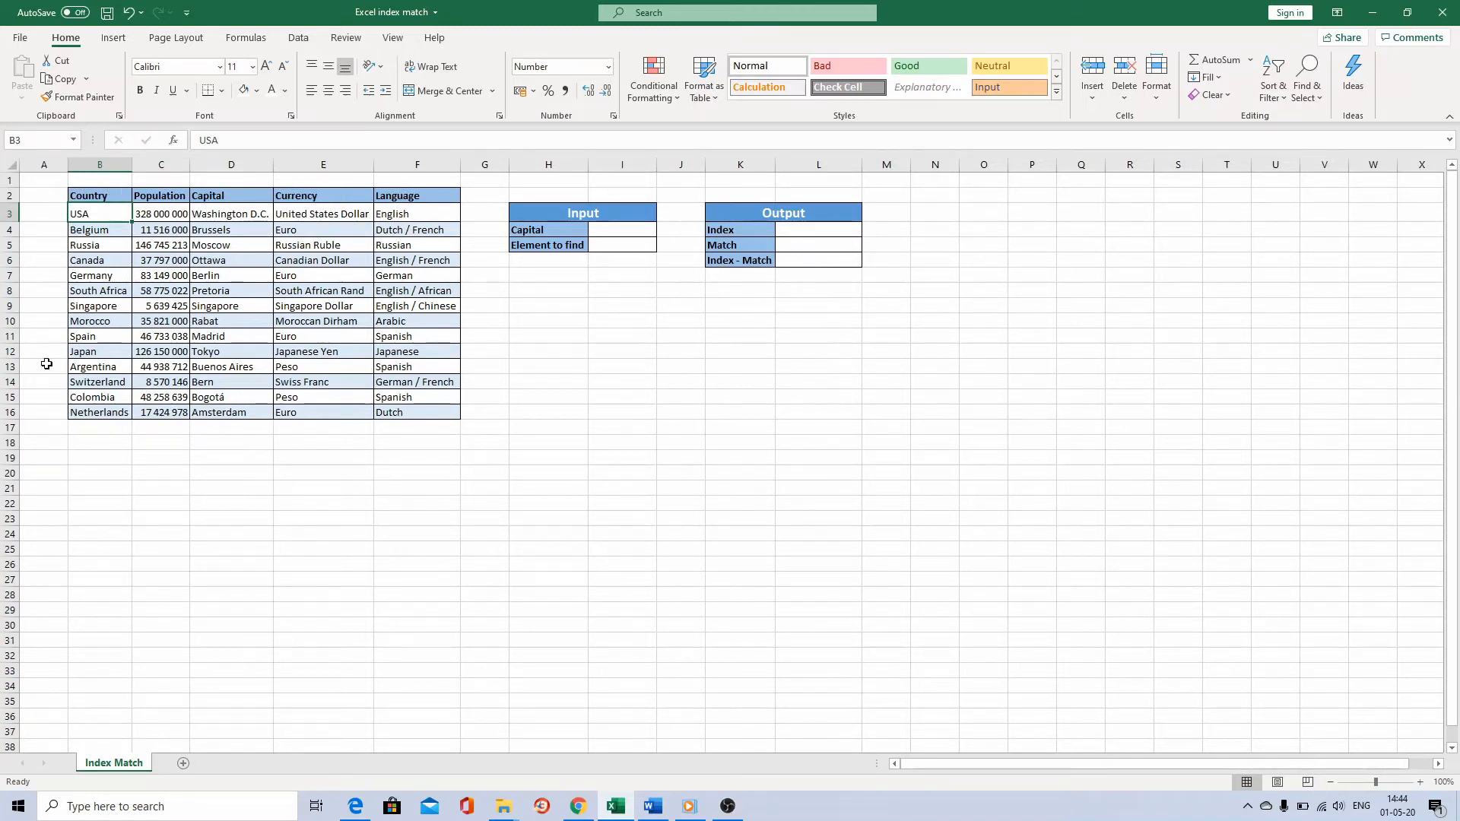
# Fill in the Input table with Brussels as the capital and Currency as the element to find.
pyautogui.click(616, 232)
pyautogui.write('Bru')
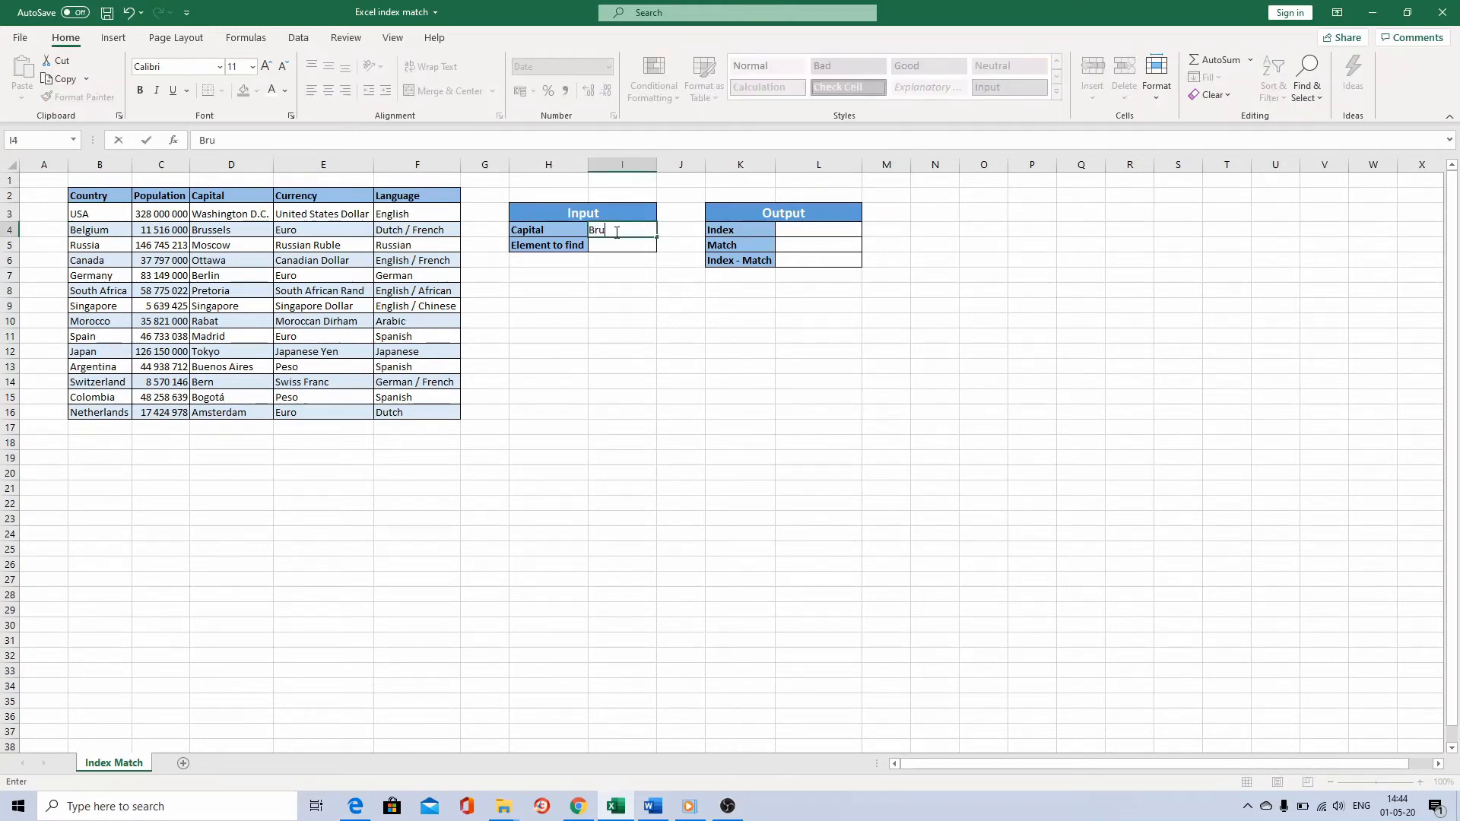
pyautogui.write('ssels')
pyautogui.press('Return')
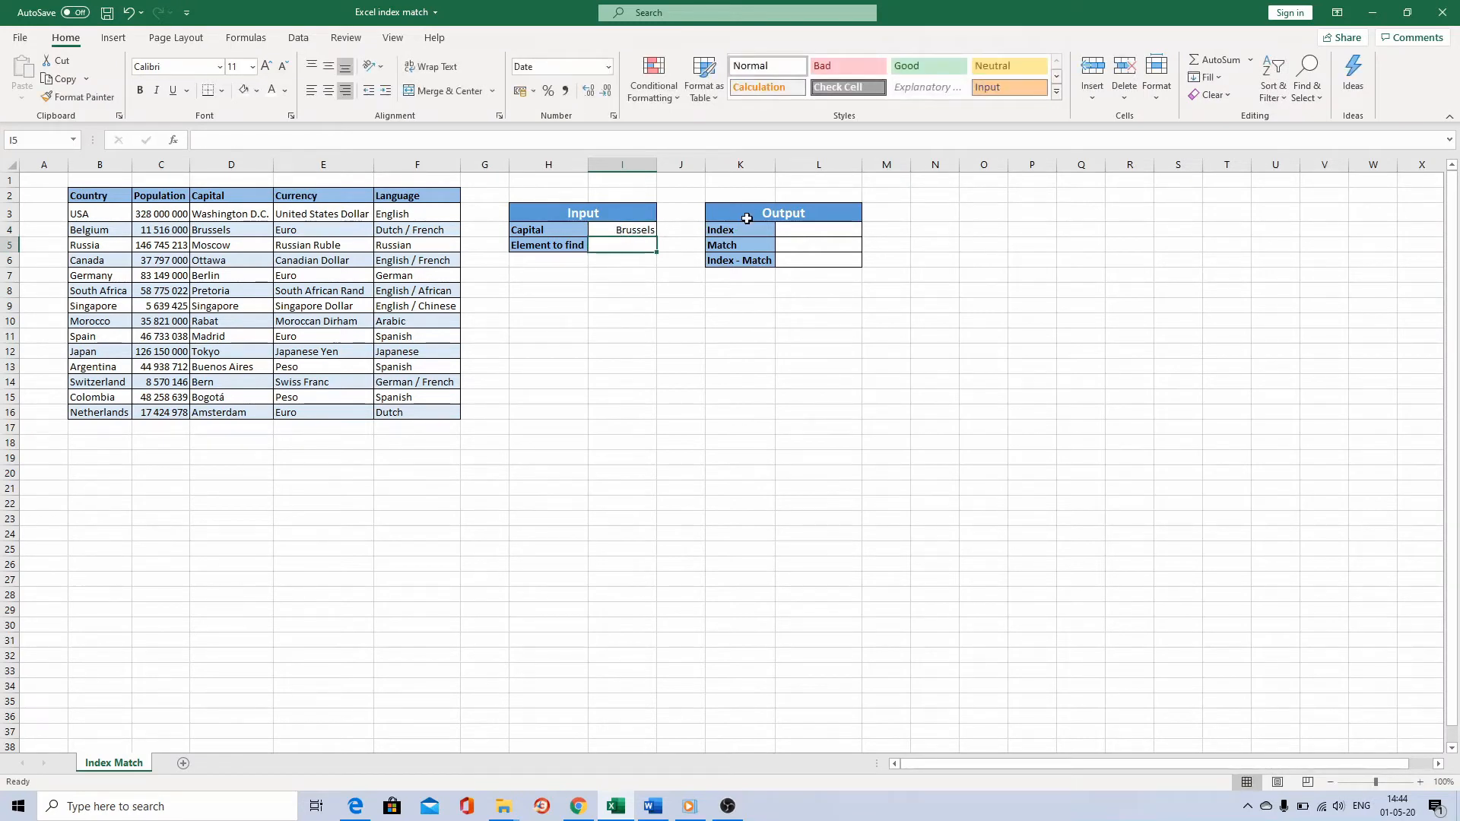
pyautogui.write('Currency')
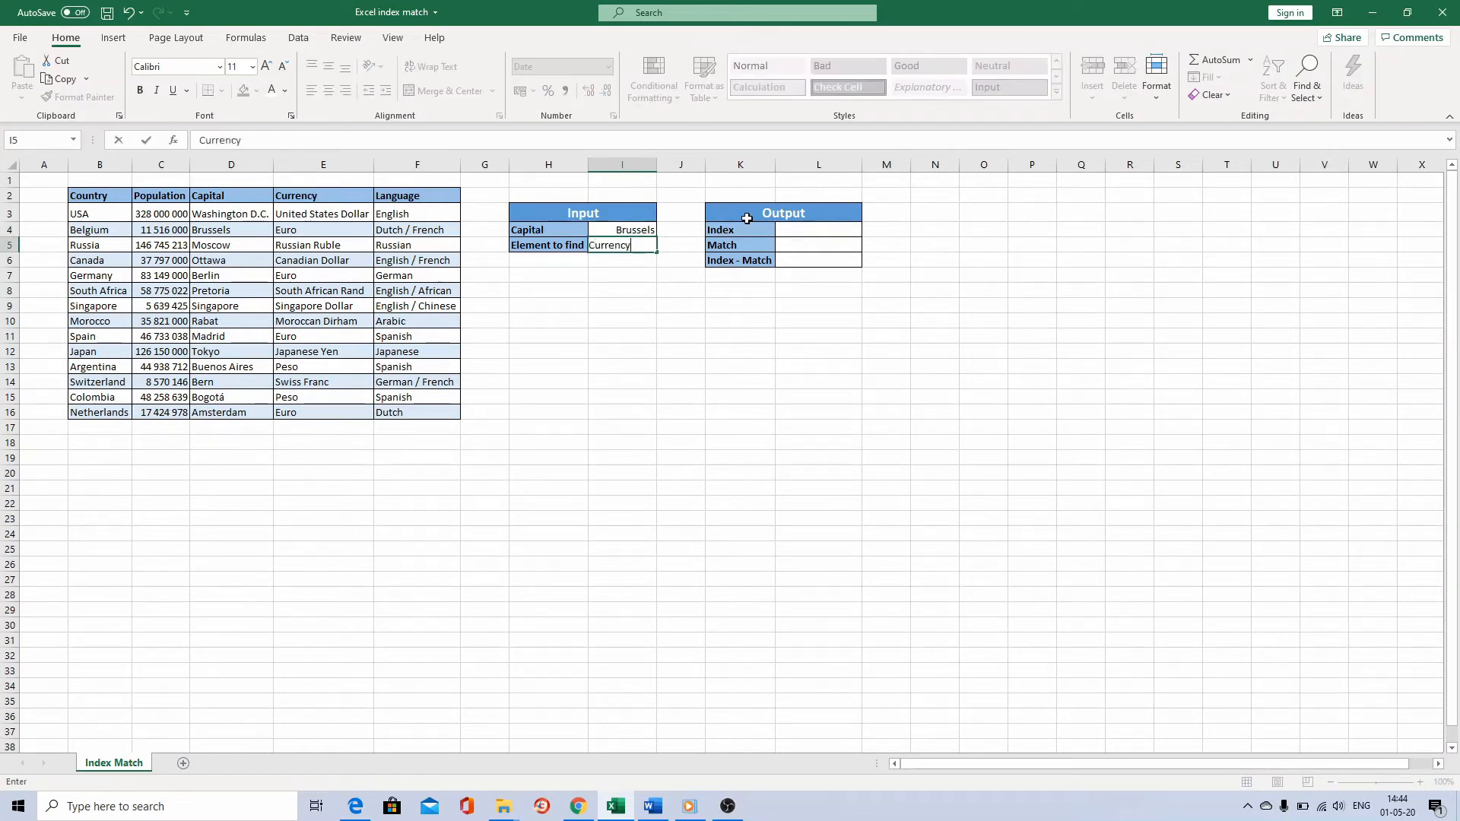
pyautogui.press('Return')
# Enter =INDEX(B3:F16;2;4) in the Index output cell L4 to return row 2, column 4 of the country data.
pyautogui.press('Right')
pyautogui.press('Right')
pyautogui.press('Right')
pyautogui.press('Up')
pyautogui.press('Up')
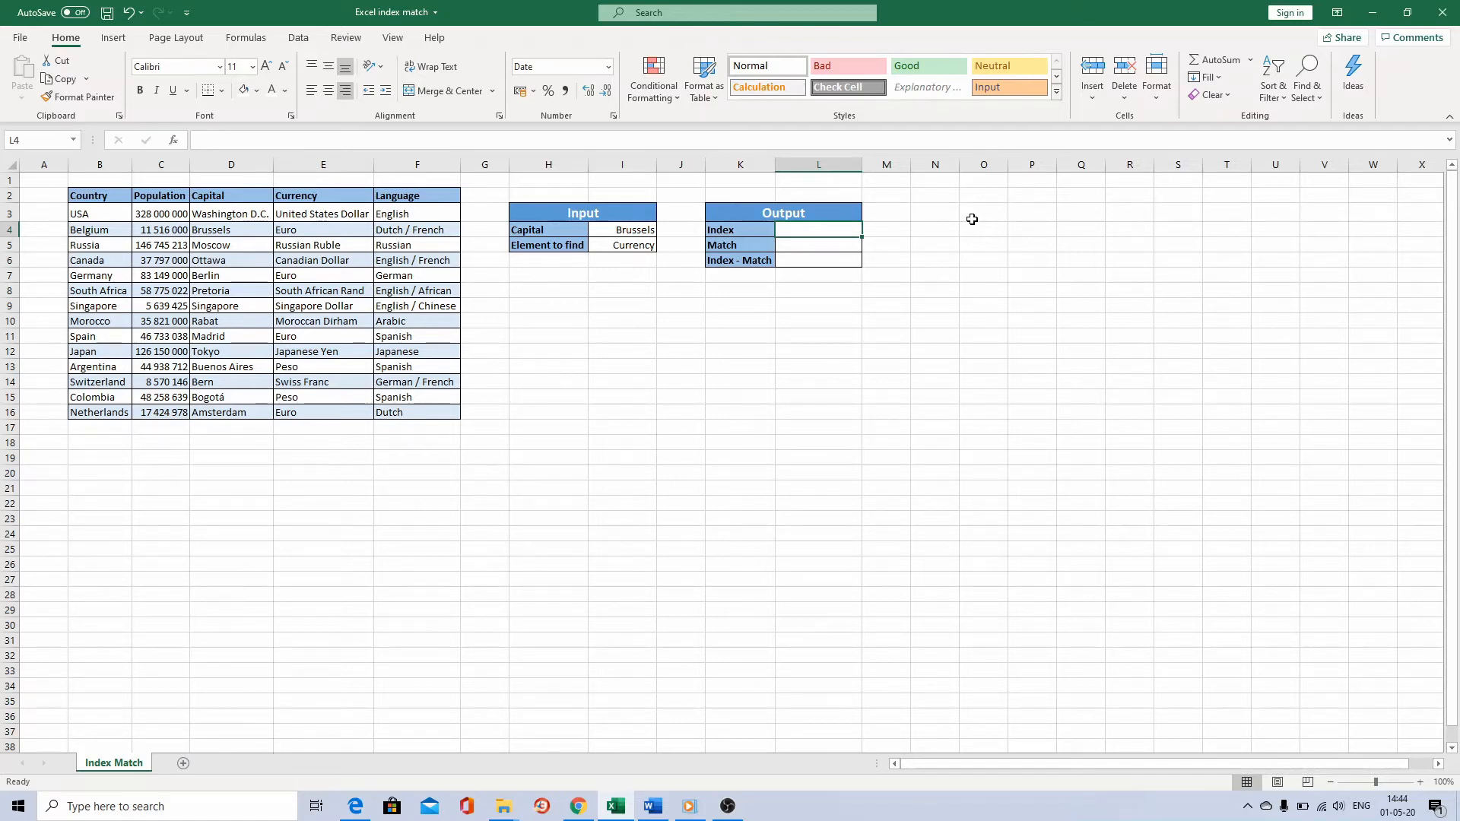
pyautogui.write('=index')
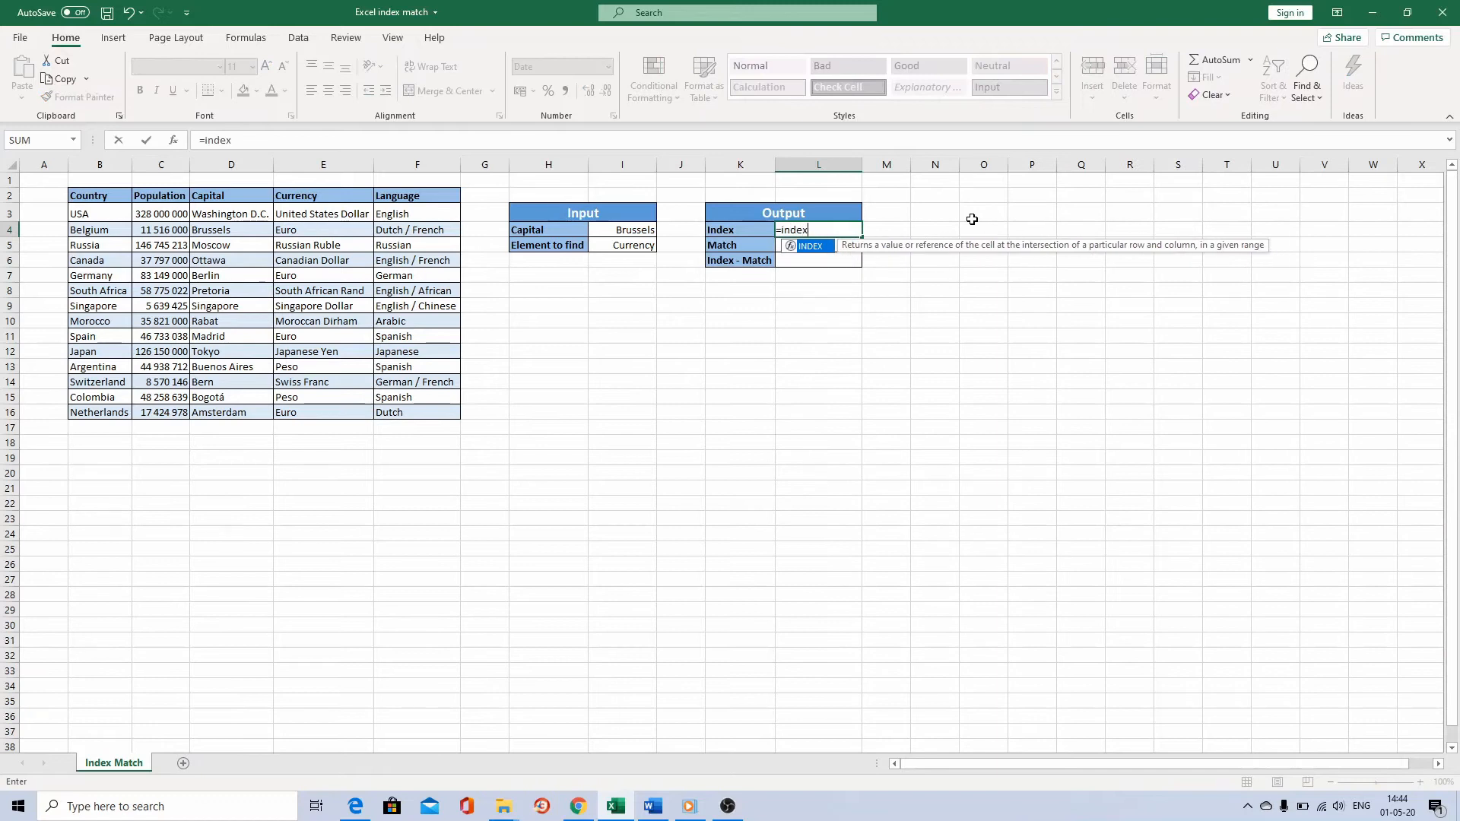
pyautogui.press('Tab')
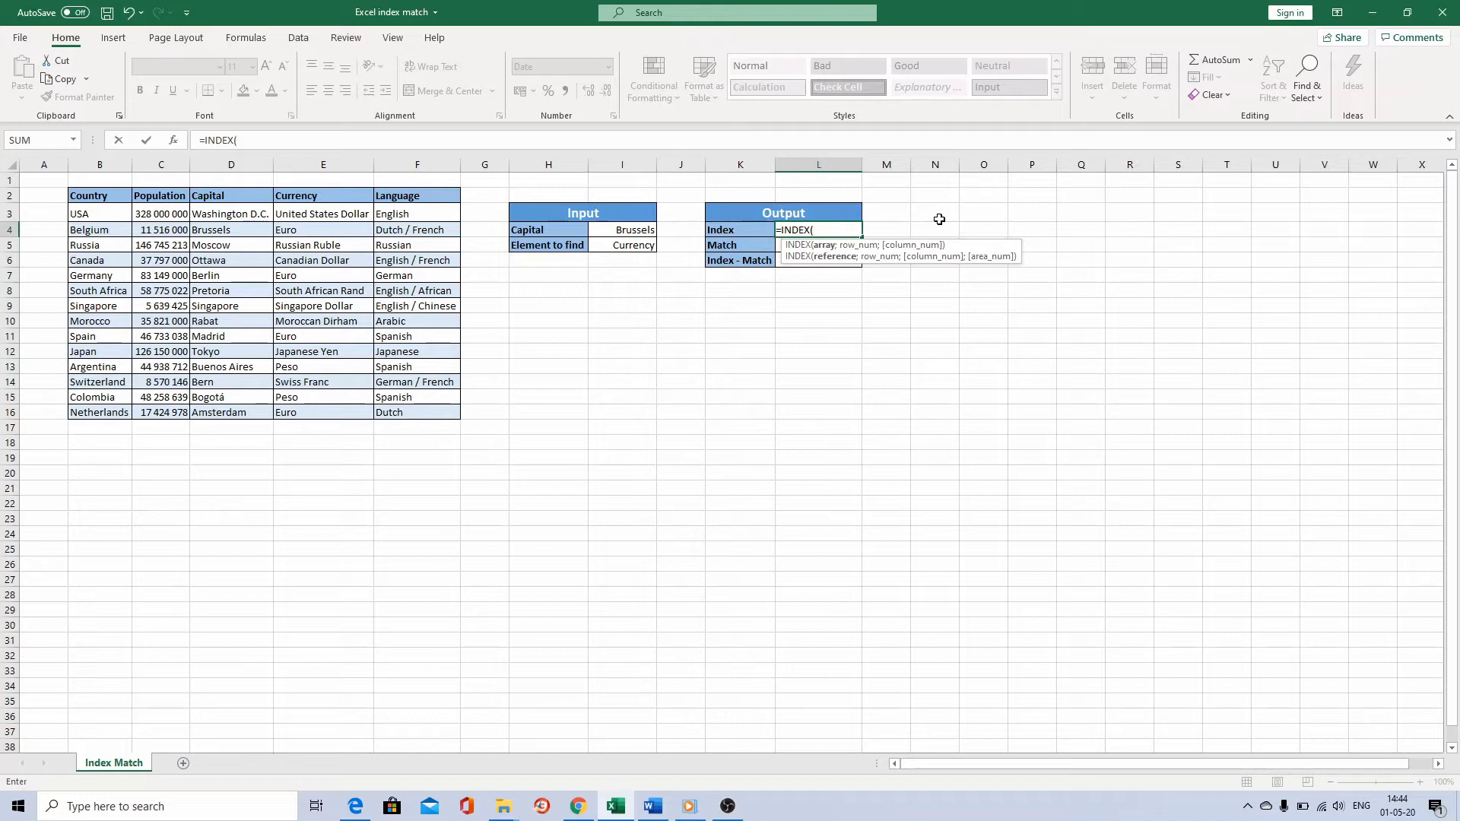
pyautogui.moveTo(105, 214); pyautogui.dragTo(398, 411)
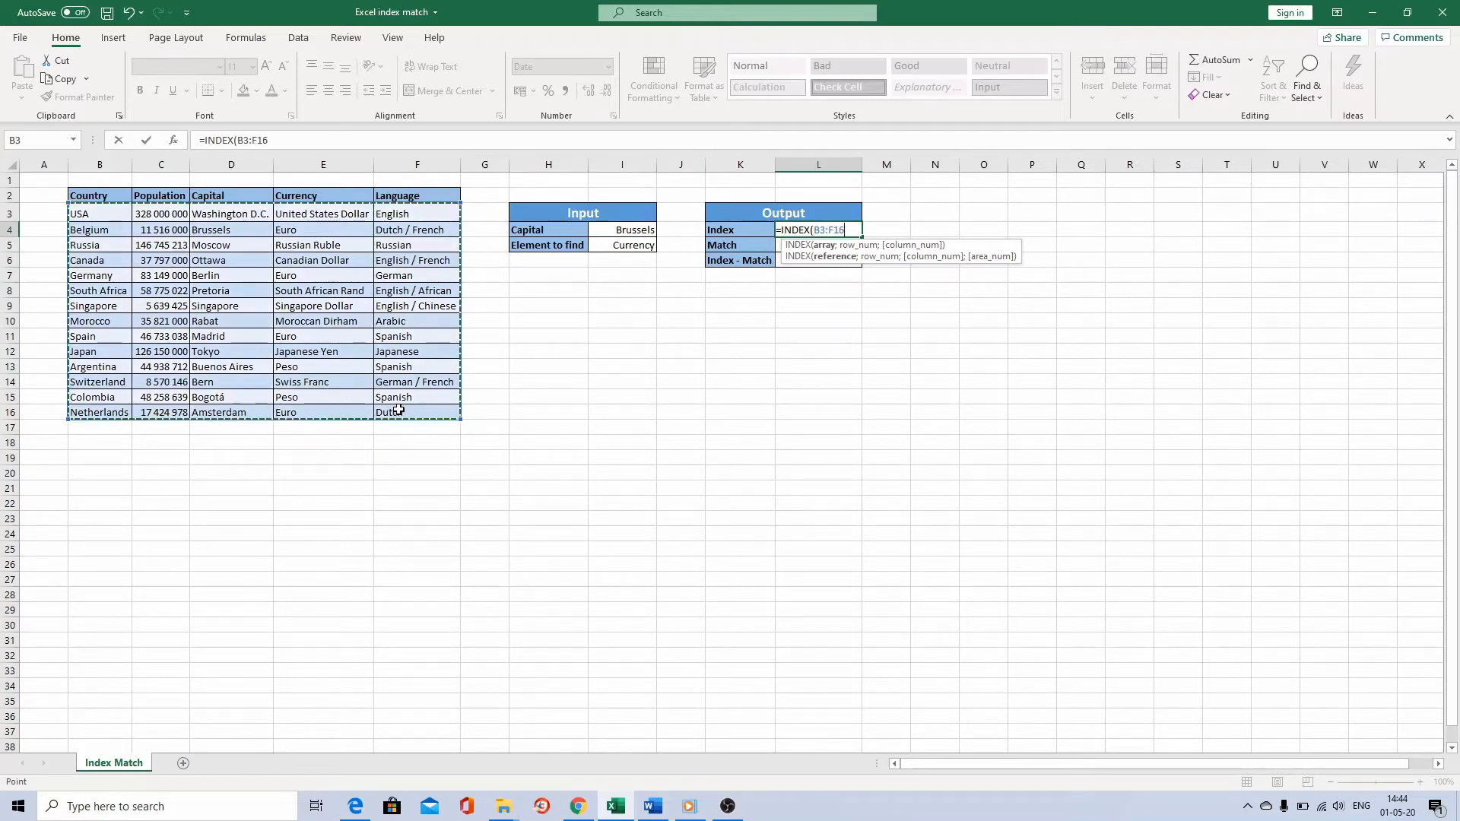
pyautogui.write(';2')
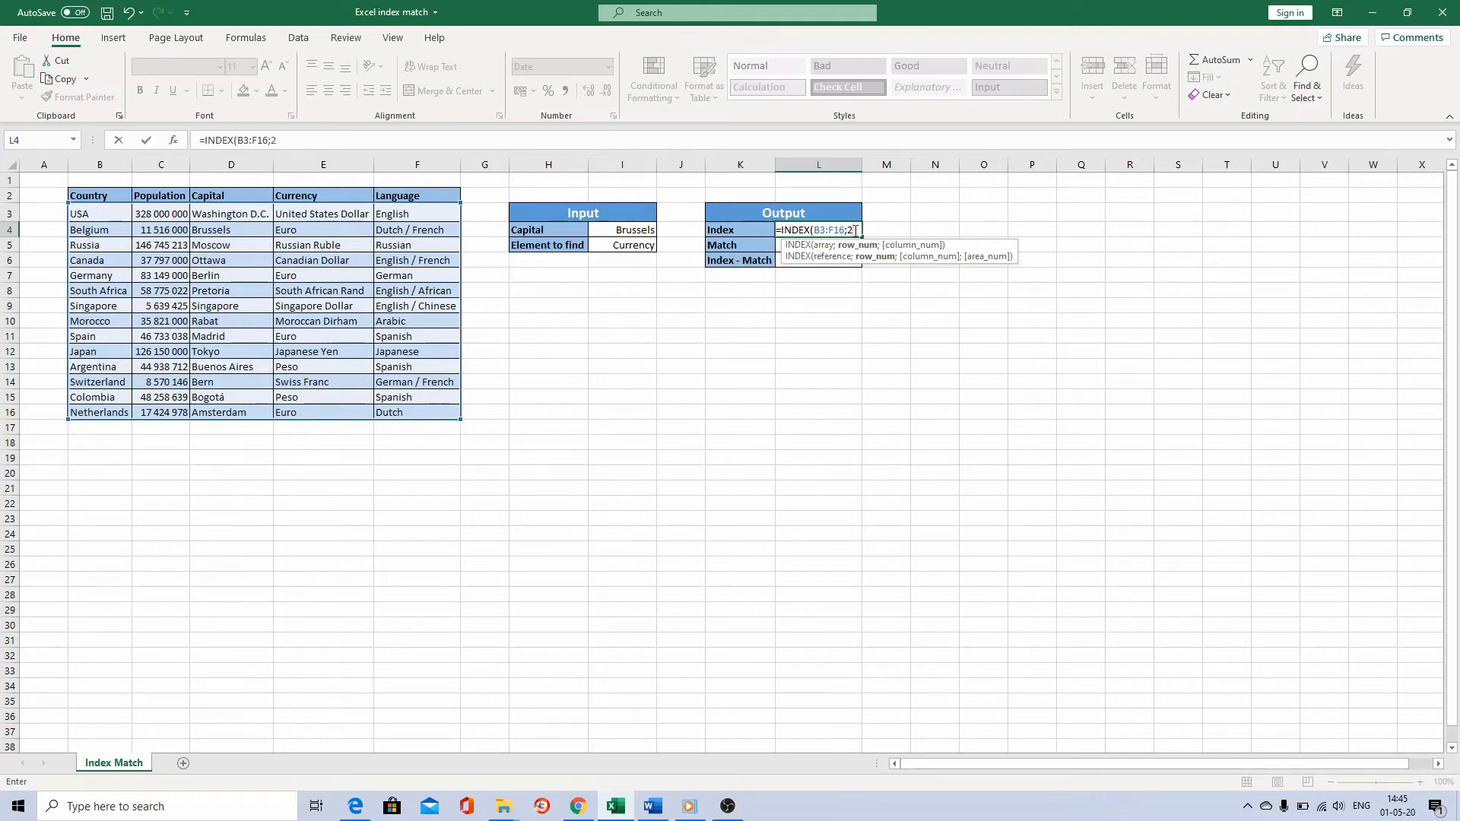
pyautogui.write(';')
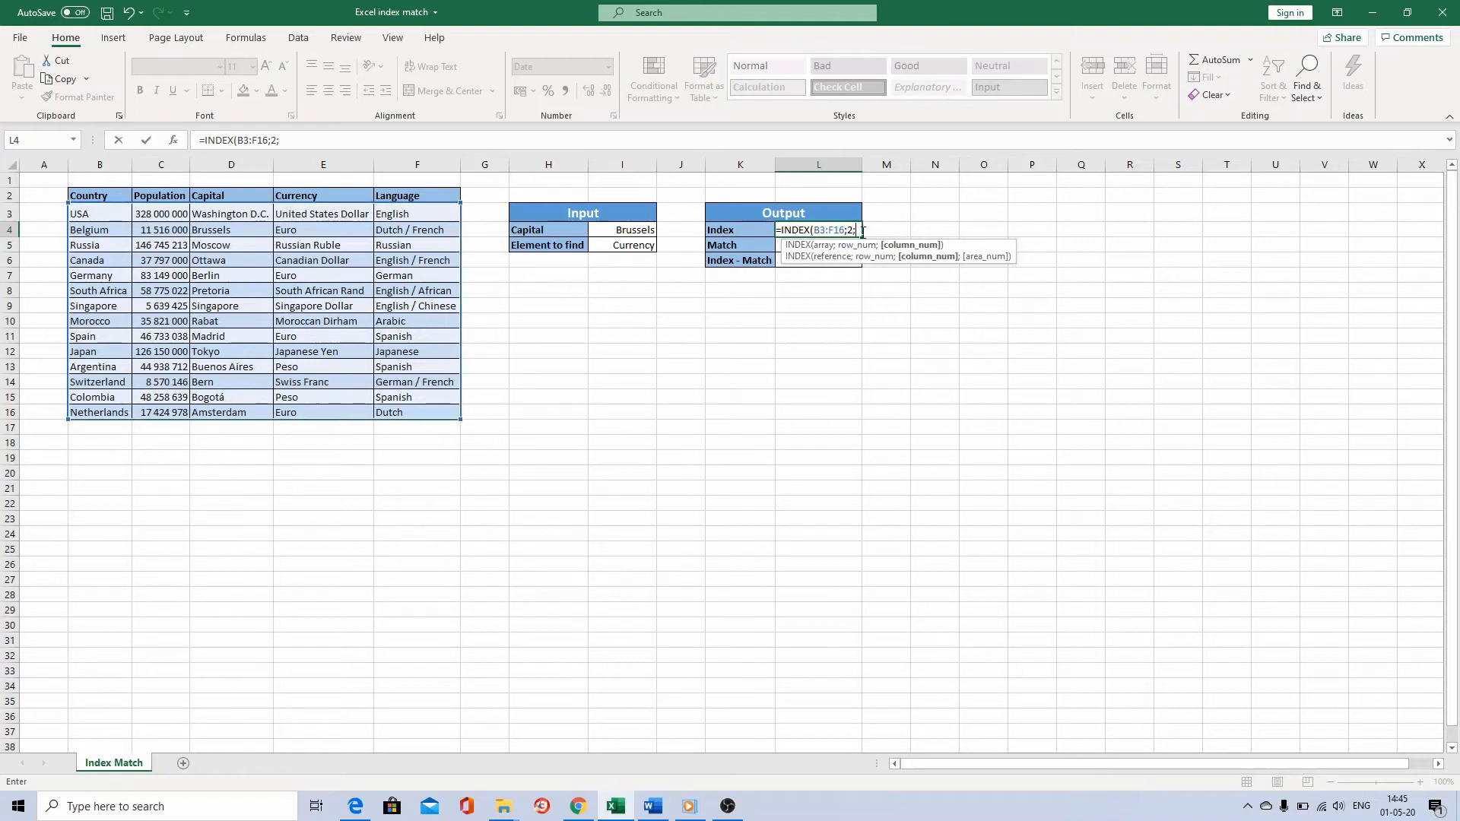
pyautogui.write('4')
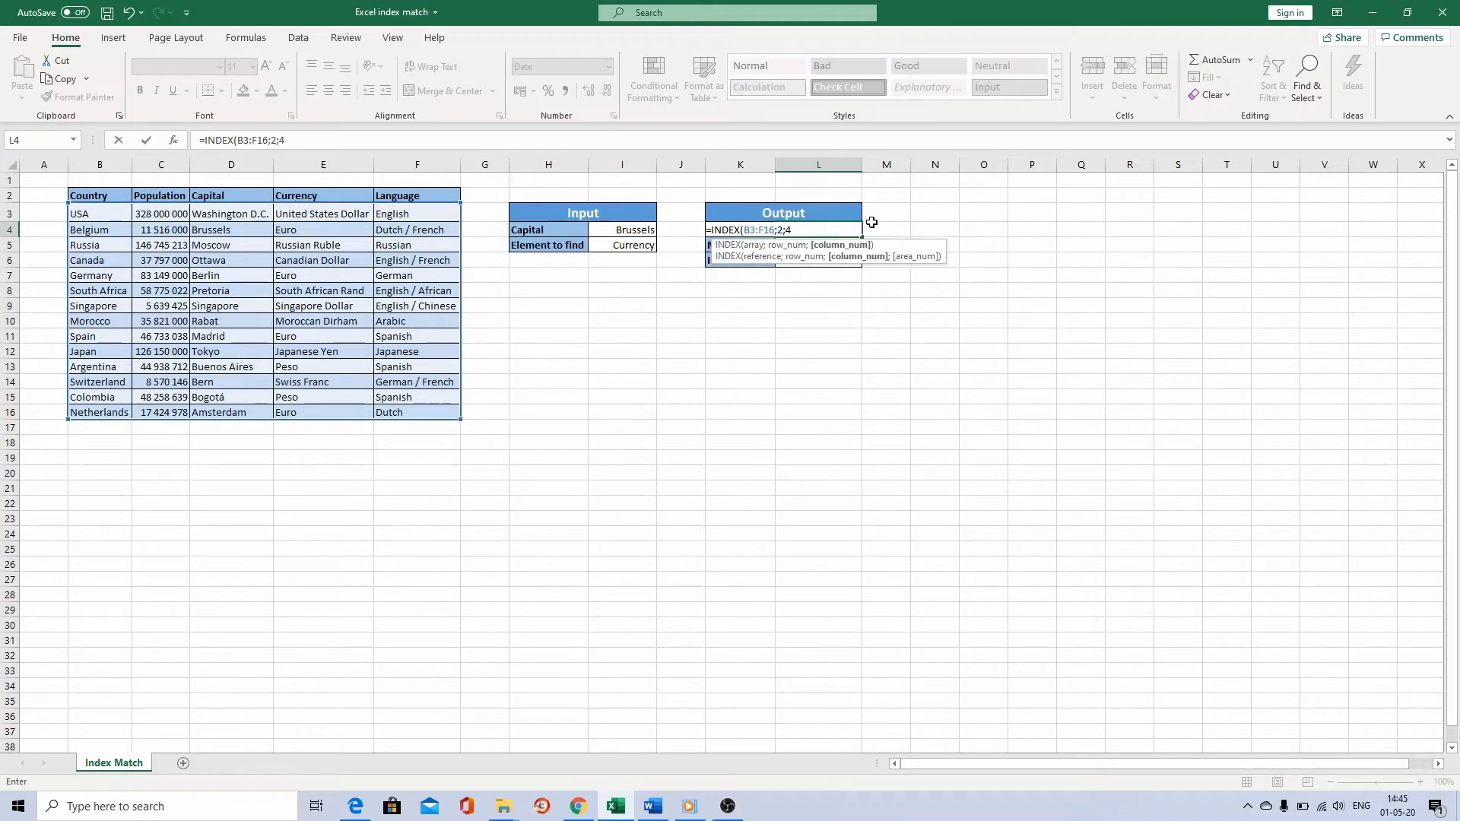
pyautogui.press('Return')
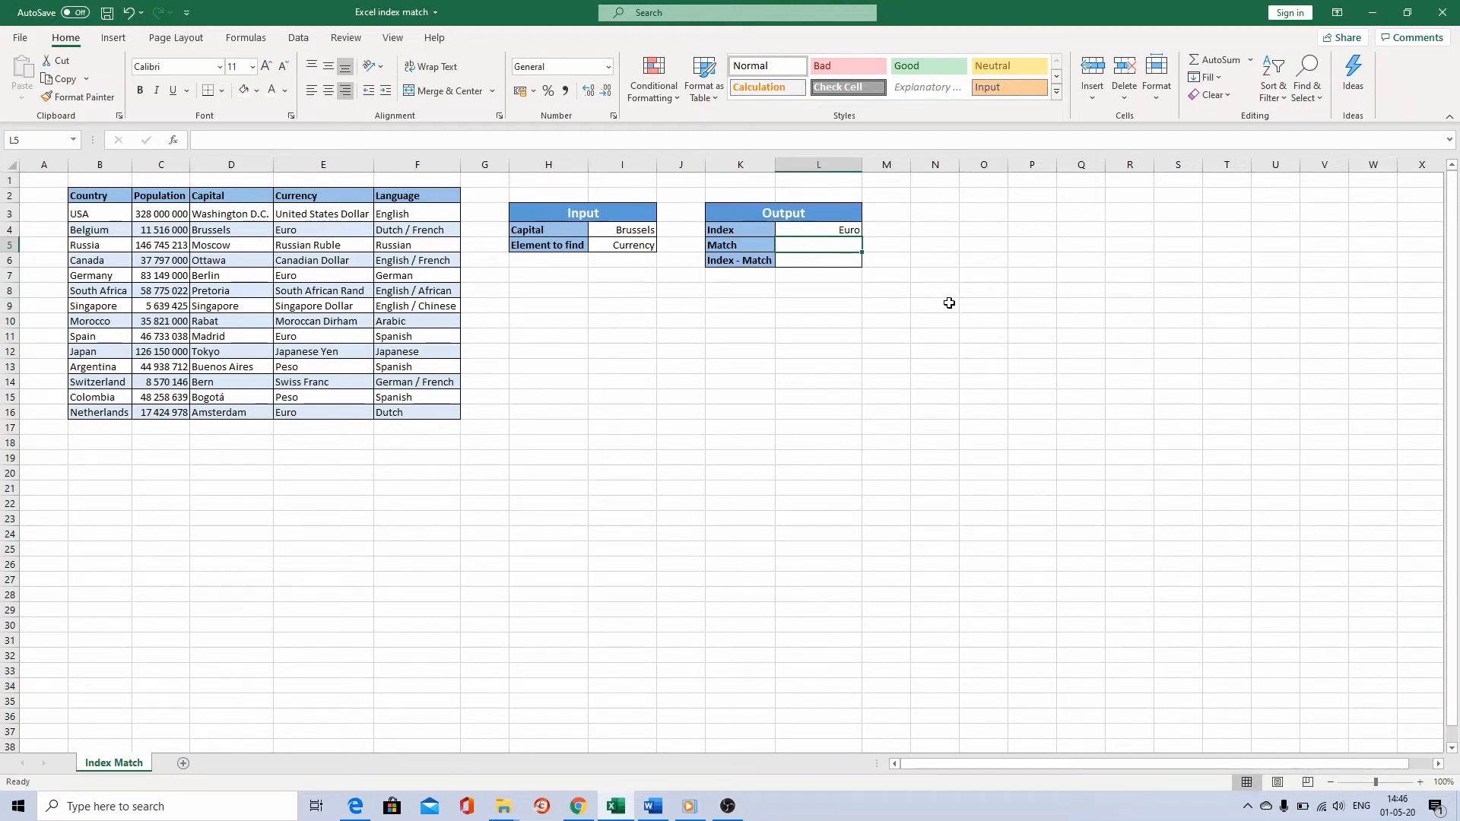
# Enter =MATCH(I4;D3:D16;0) in the Match output cell L5 to find the input capital's exact position.
pyautogui.write('=match')
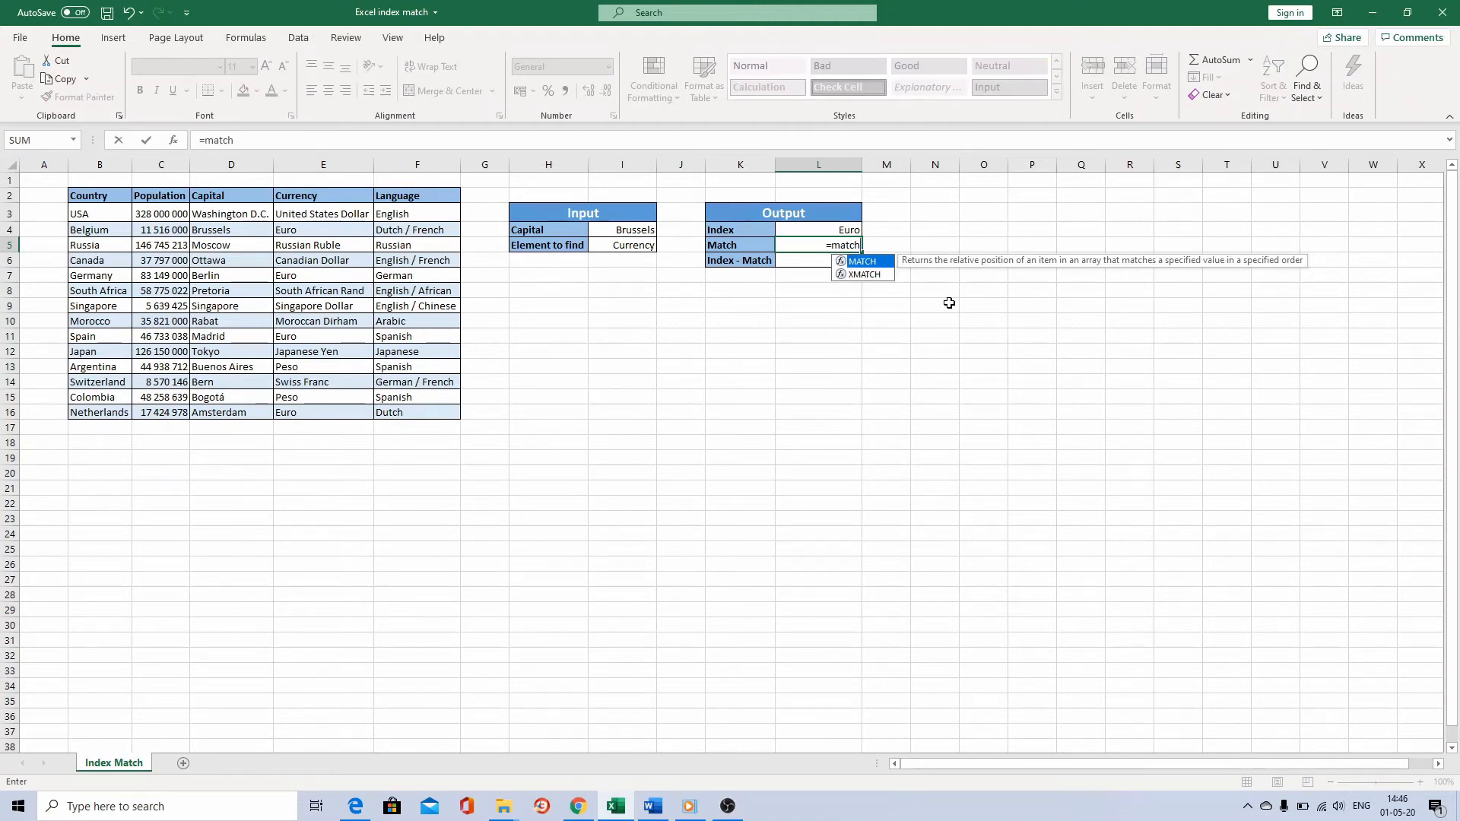
pyautogui.press('Tab')
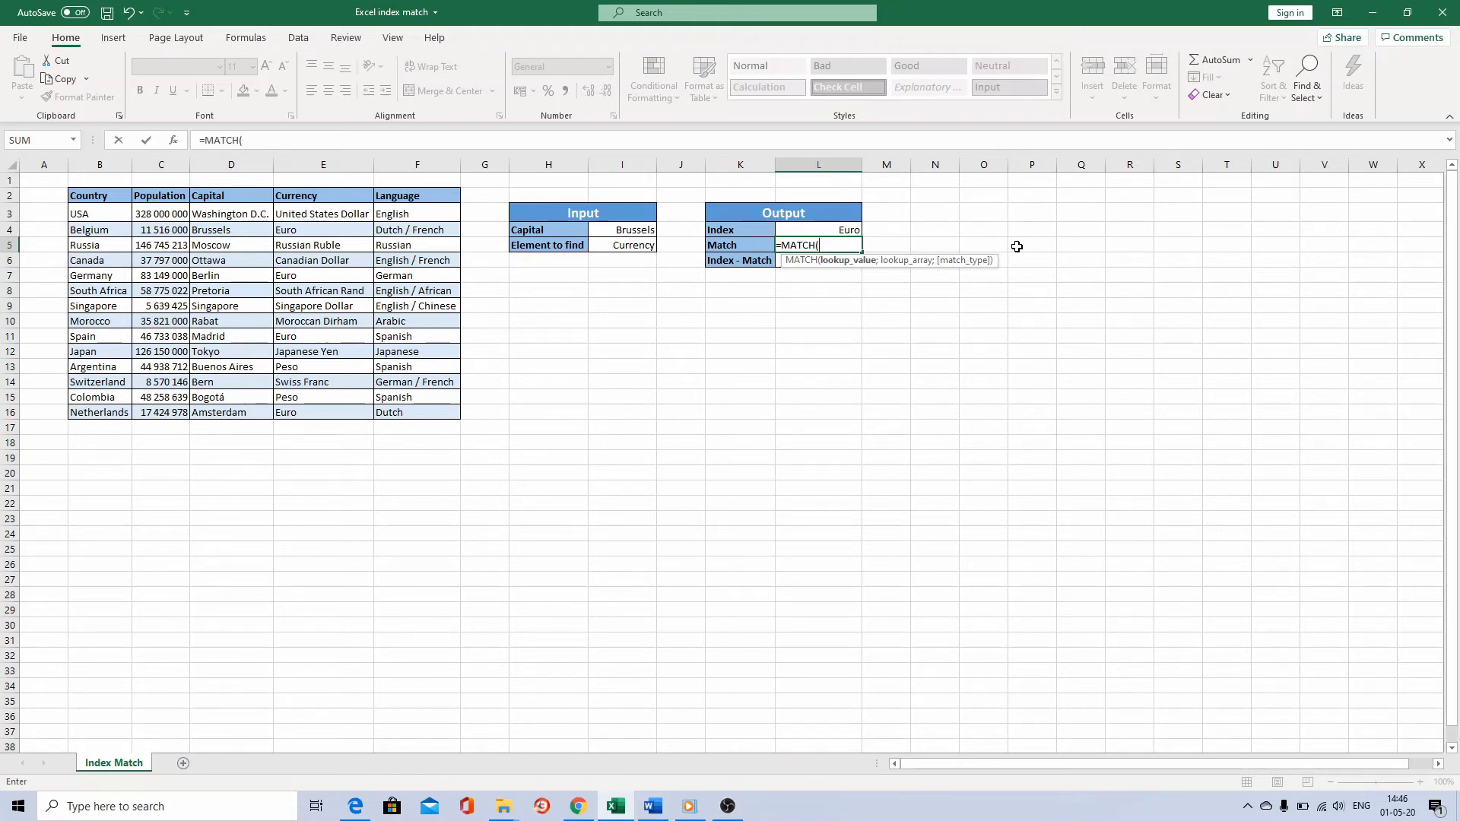
pyautogui.click(645, 229)
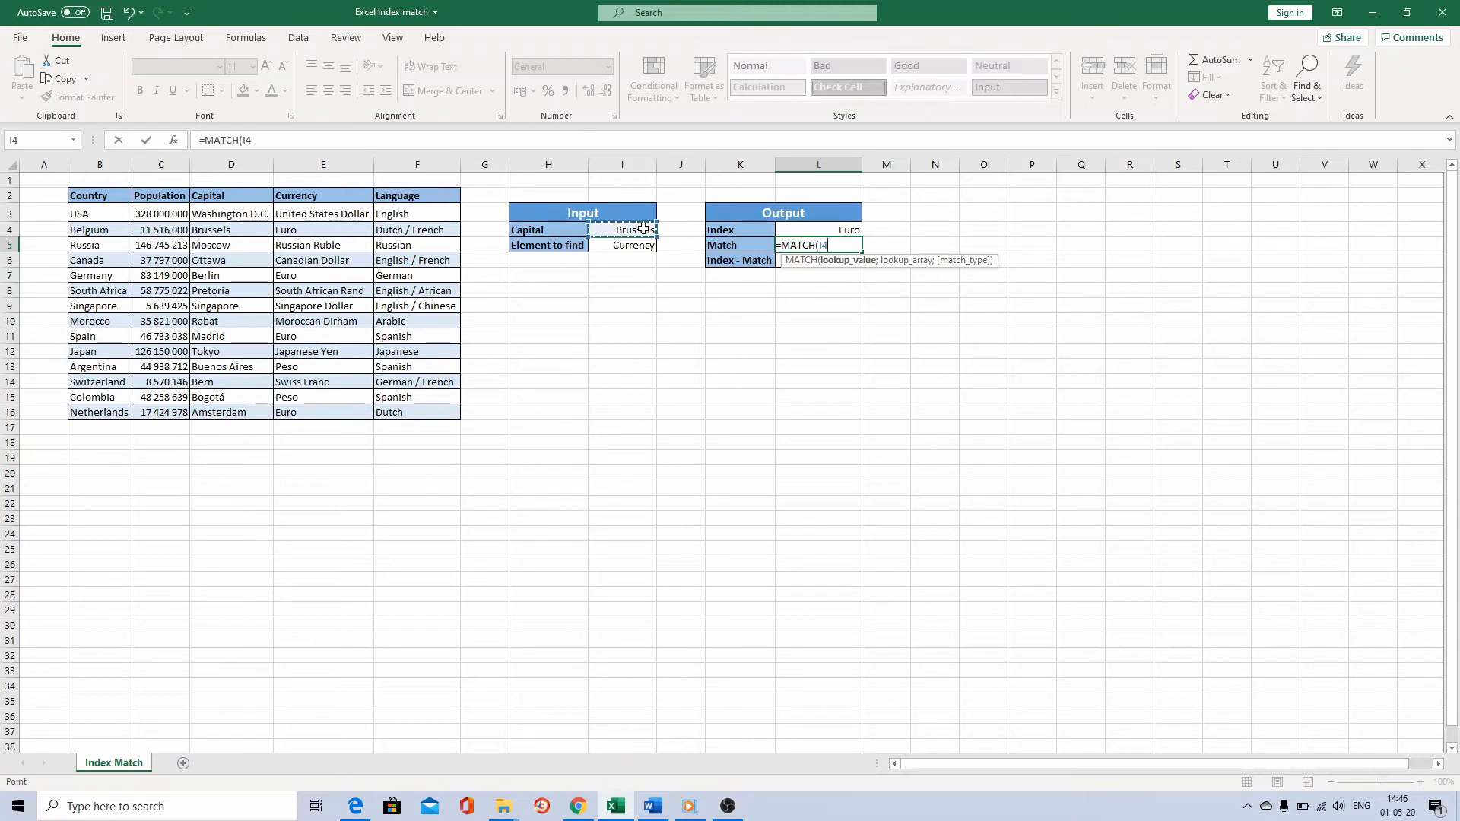
pyautogui.write(';')
pyautogui.moveTo(235, 213); pyautogui.dragTo(233, 408)
pyautogui.write(';')
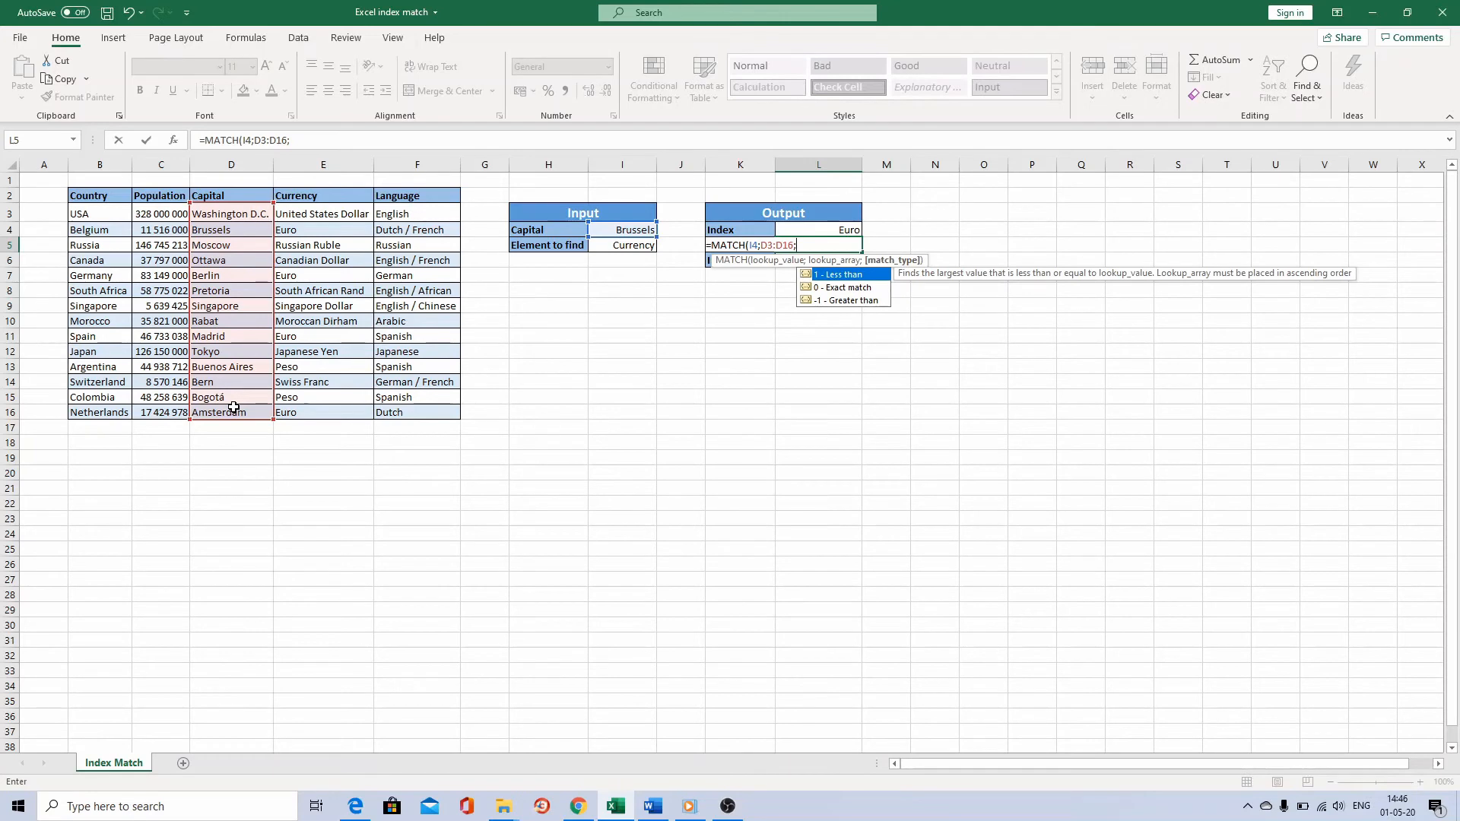
pyautogui.write('0')
pyautogui.write(')')
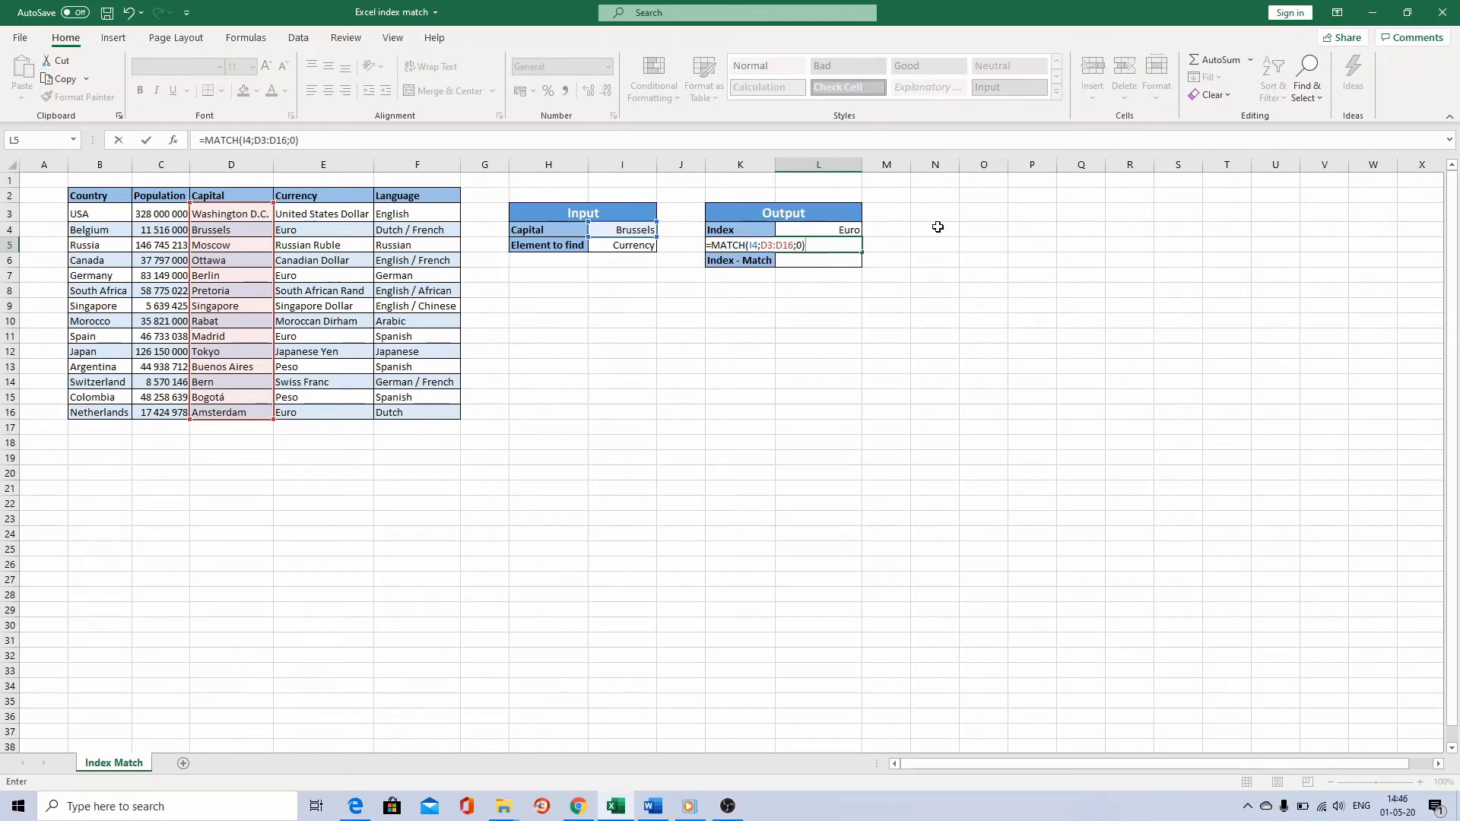
pyautogui.press('Return')
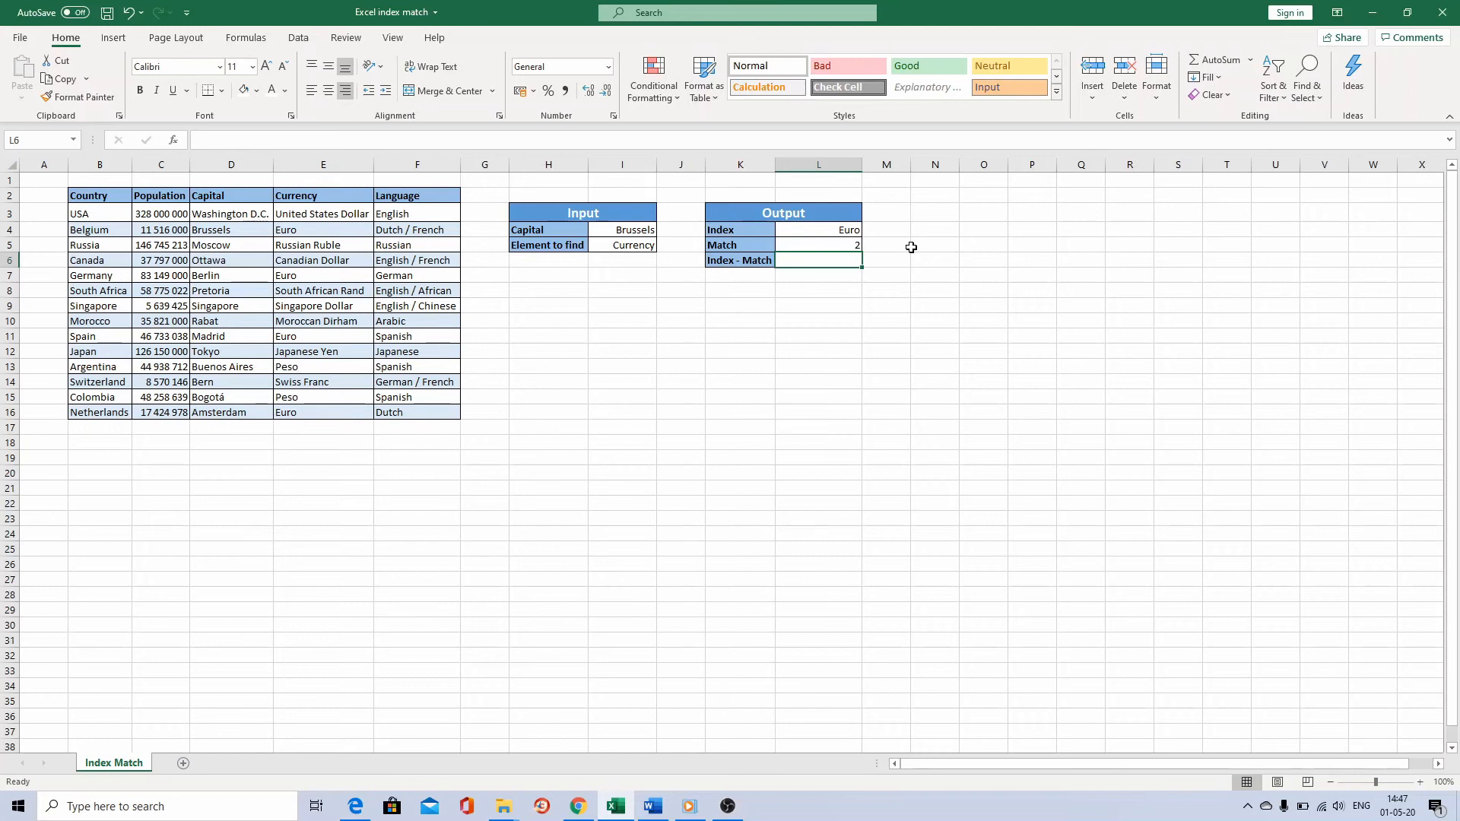
# Start an INDEX formula in L6 over B3:F16, with MATCH(I4;D3:D16;0) as its row number.
pyautogui.write('=index')
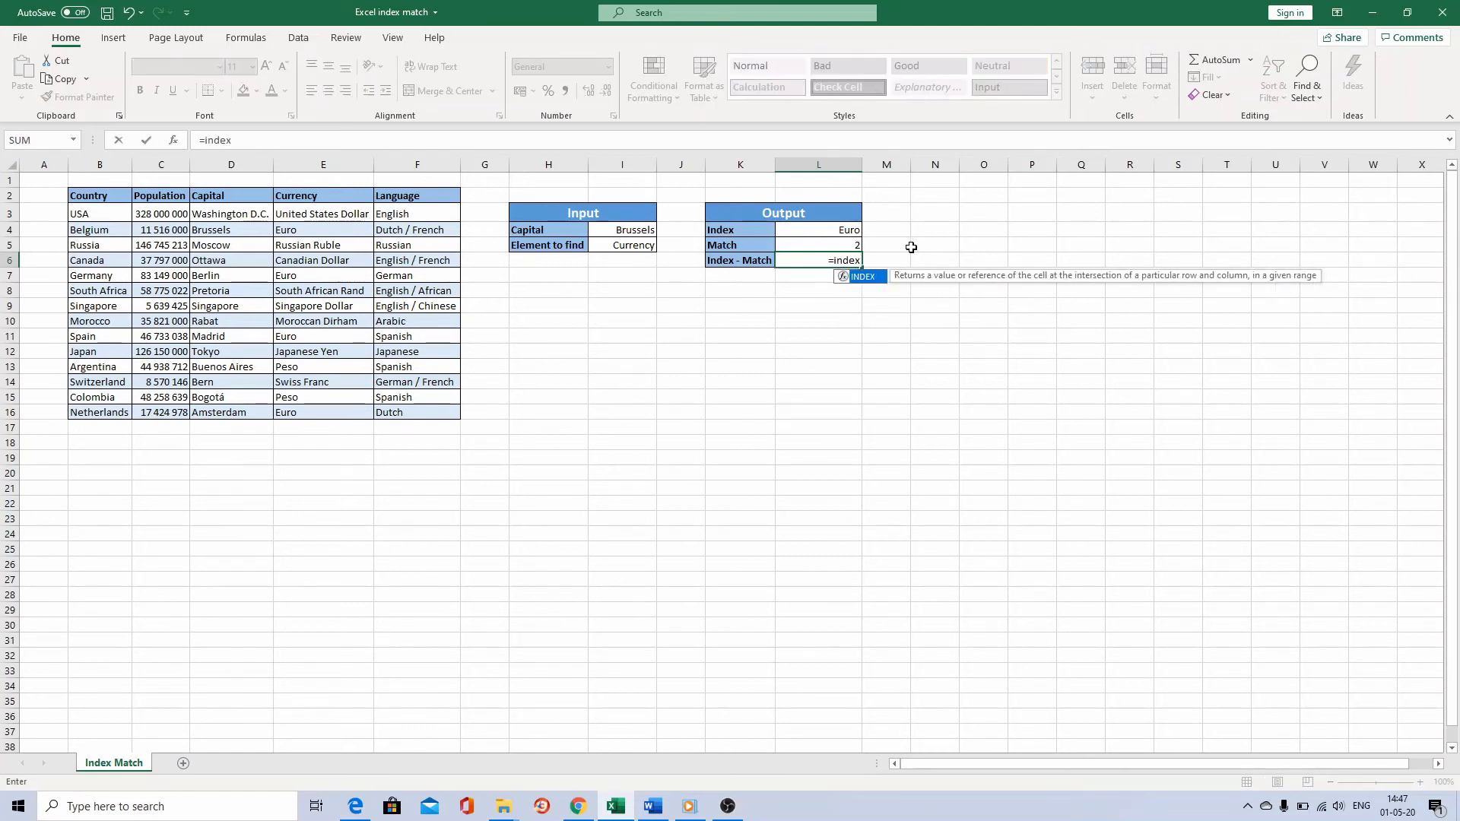
pyautogui.press('Tab')
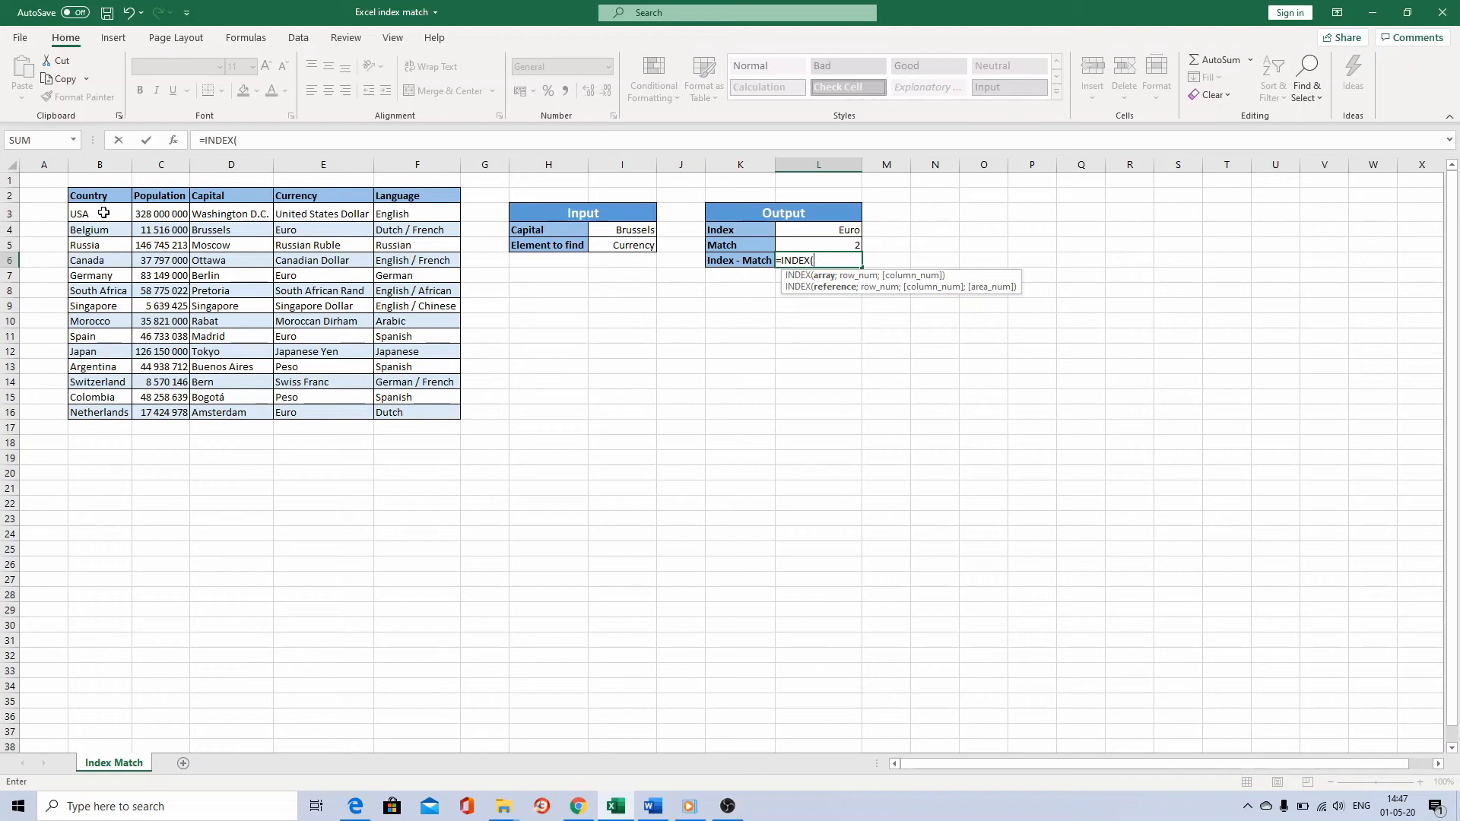
pyautogui.moveTo(103, 213); pyautogui.dragTo(394, 411)
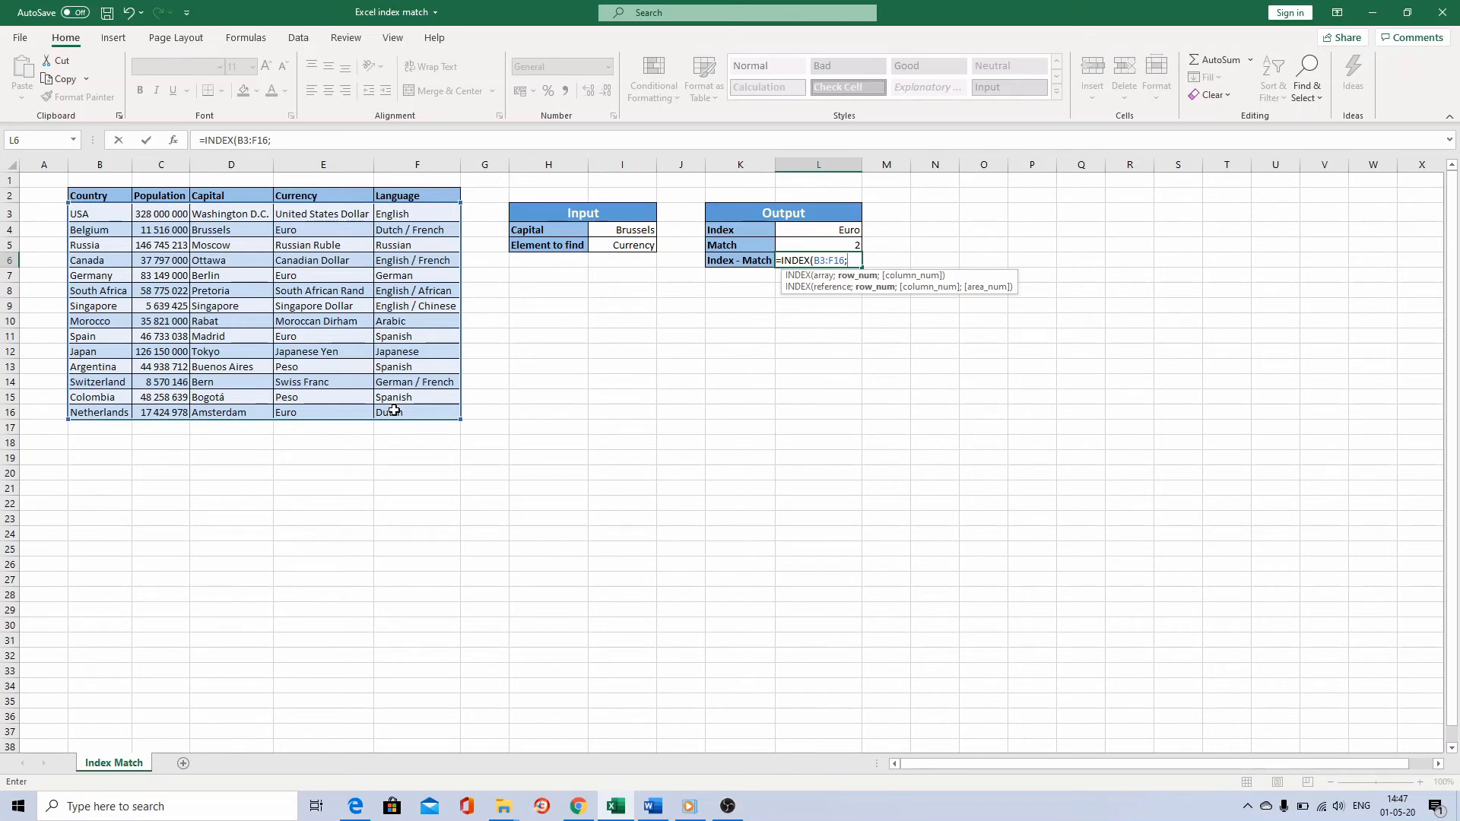
pyautogui.write('MATCH(')
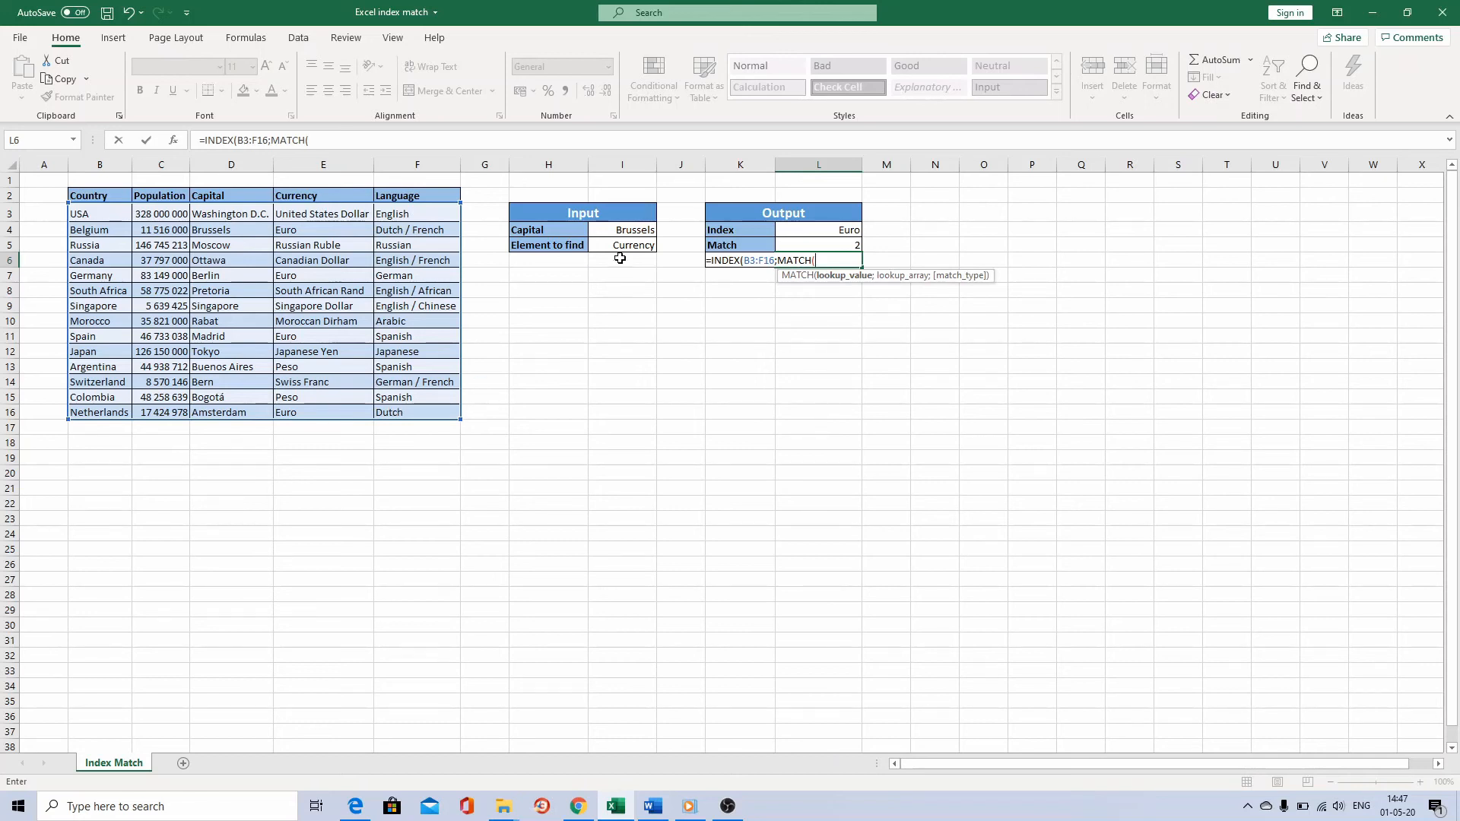
pyautogui.click(630, 229)
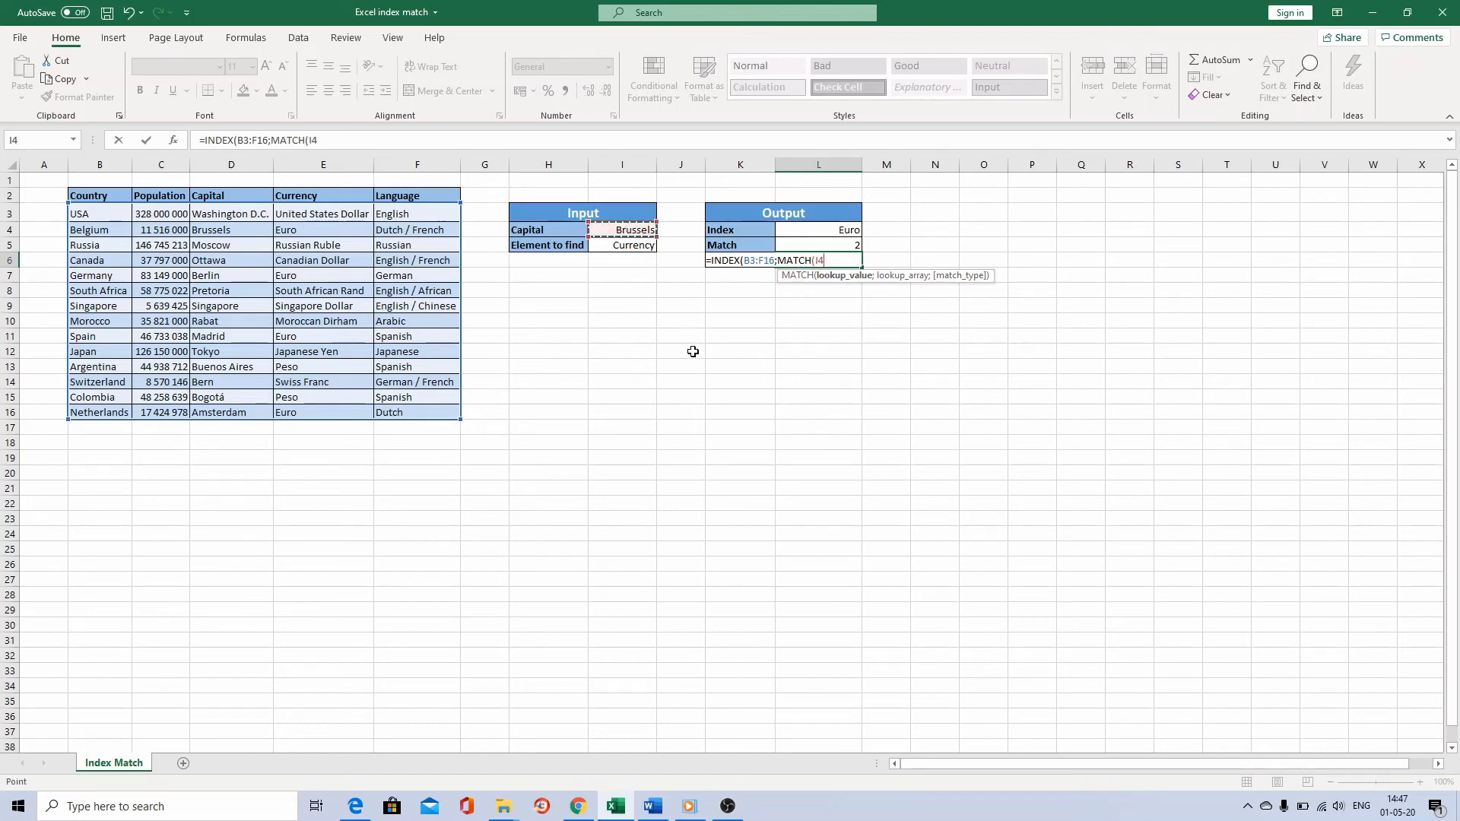
pyautogui.write(';')
pyautogui.moveTo(221, 214); pyautogui.dragTo(224, 416)
pyautogui.write(';')
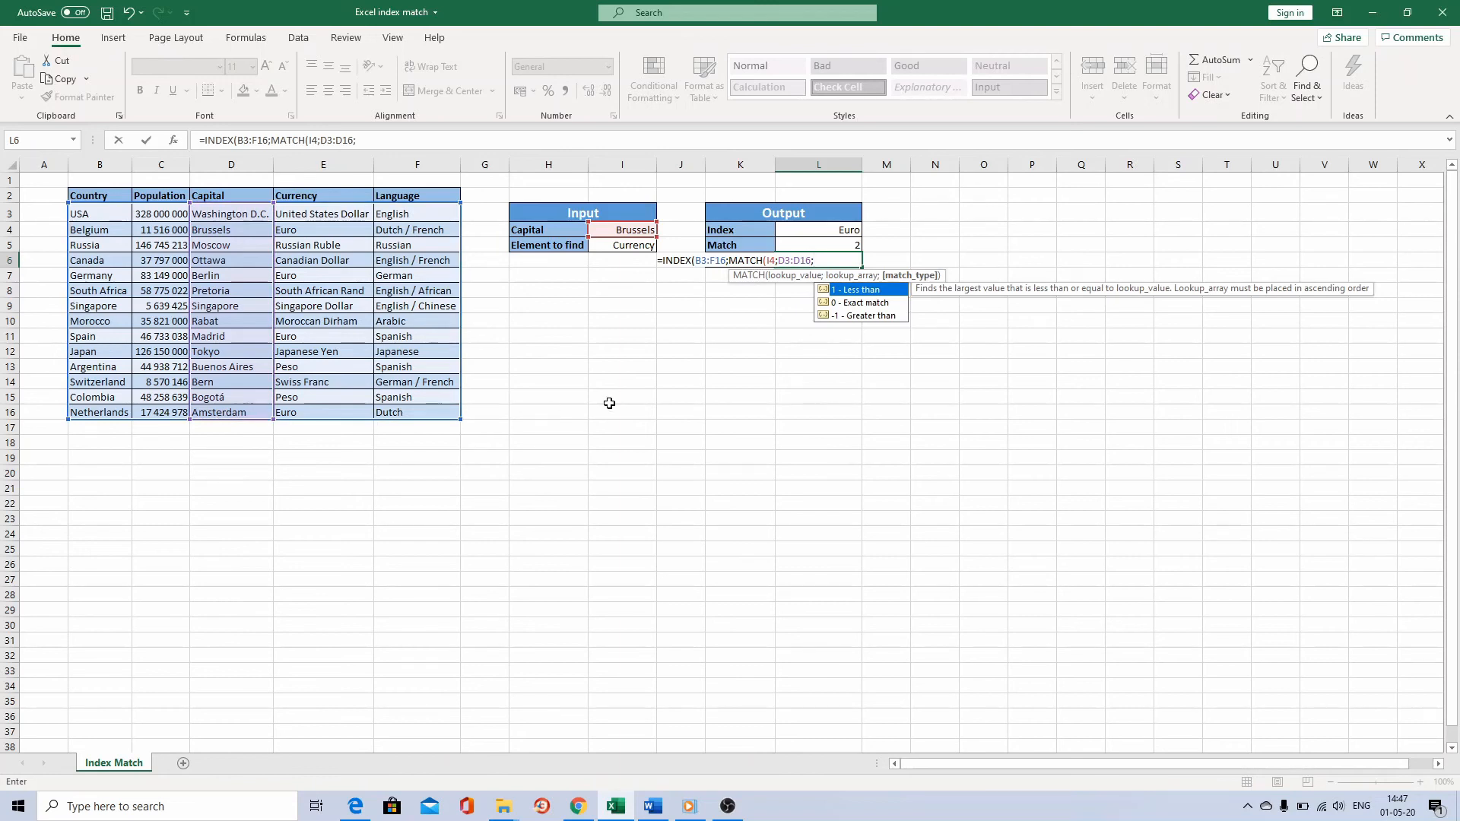
pyautogui.write('0);')
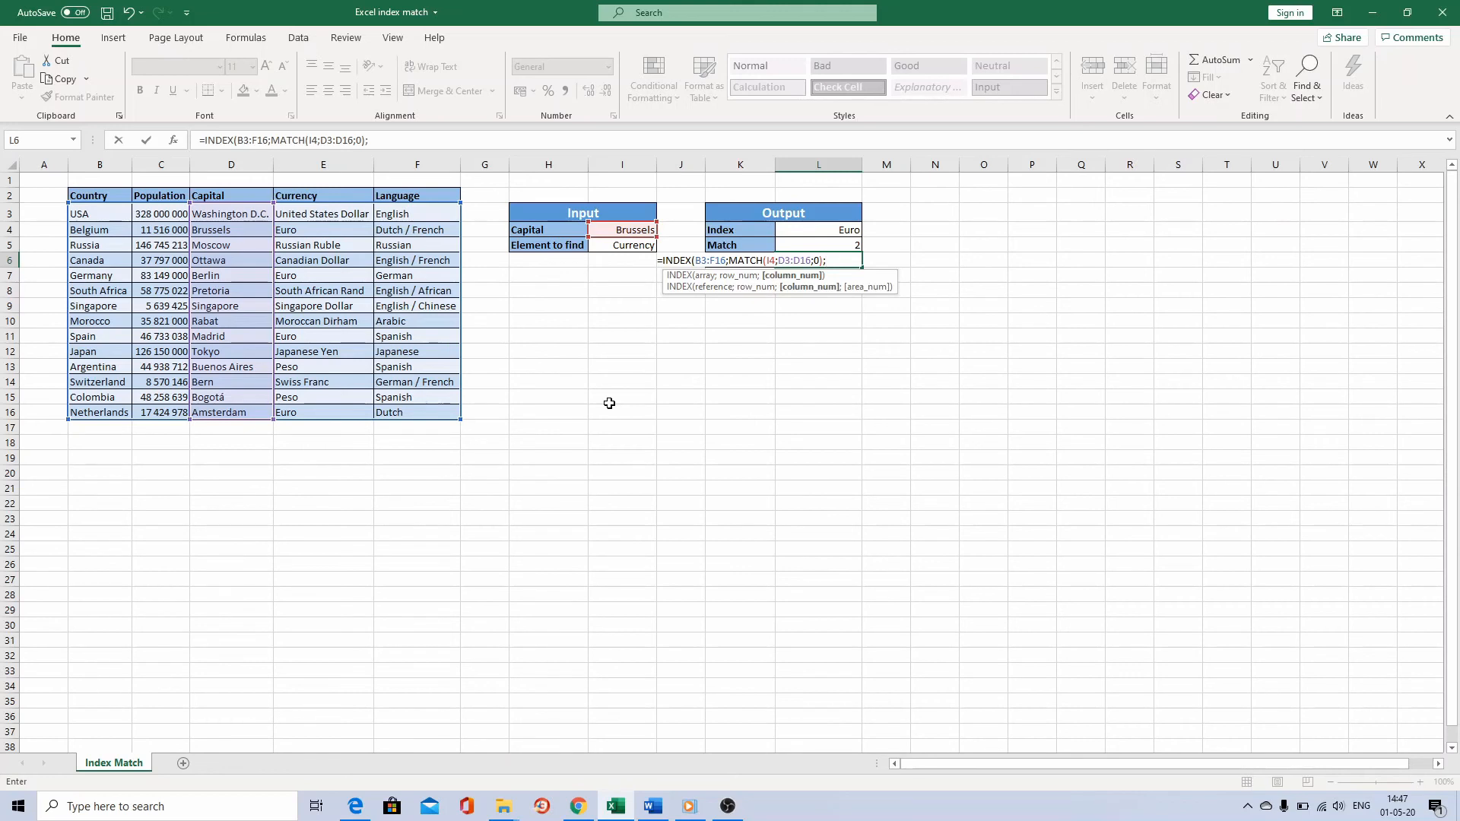
# Complete the L6 formula with MATCH(I5;B2:F2;0) as its column number.
pyautogui.write('MATCH(')
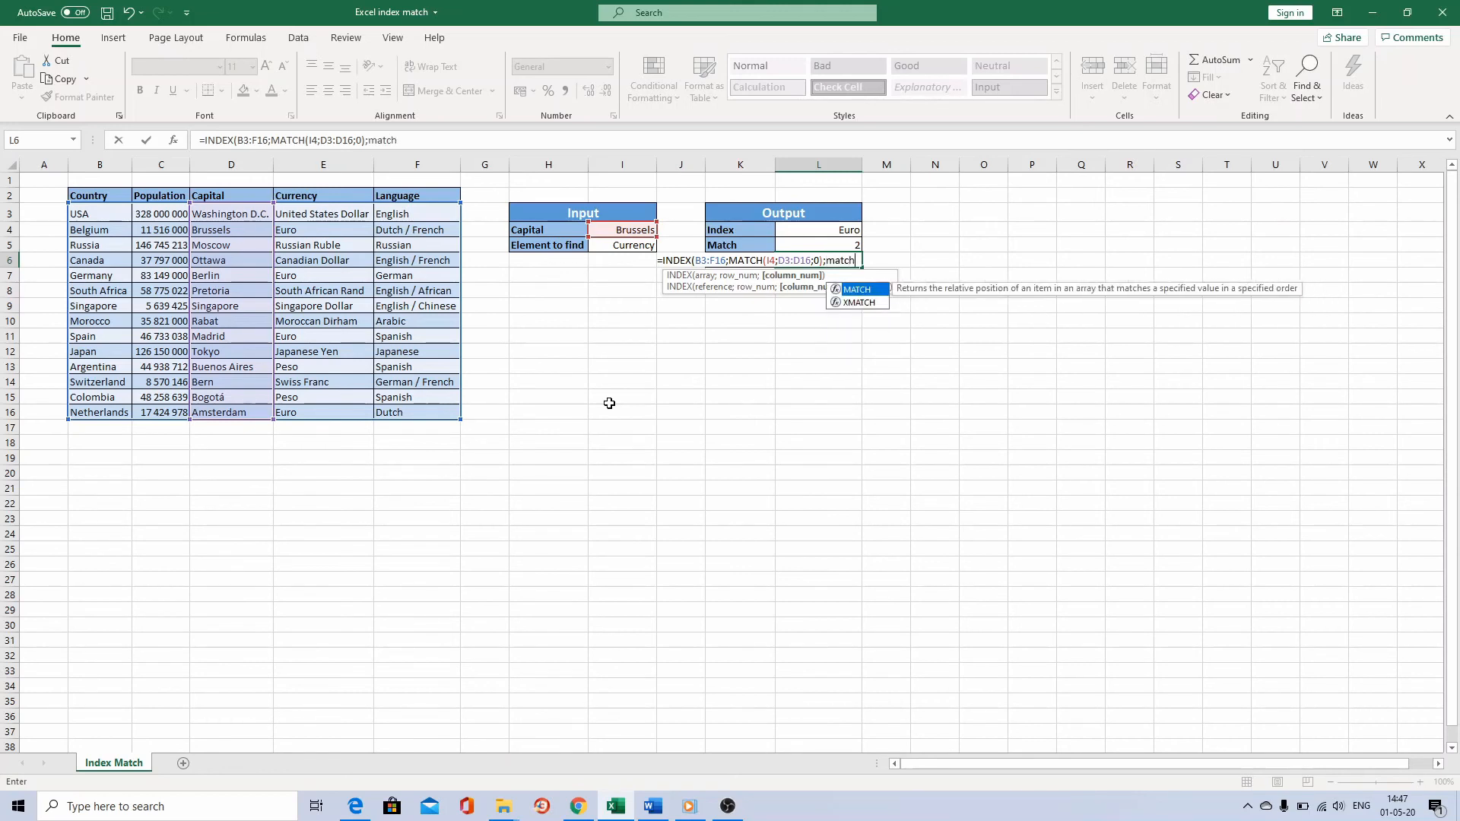
pyautogui.click(623, 244)
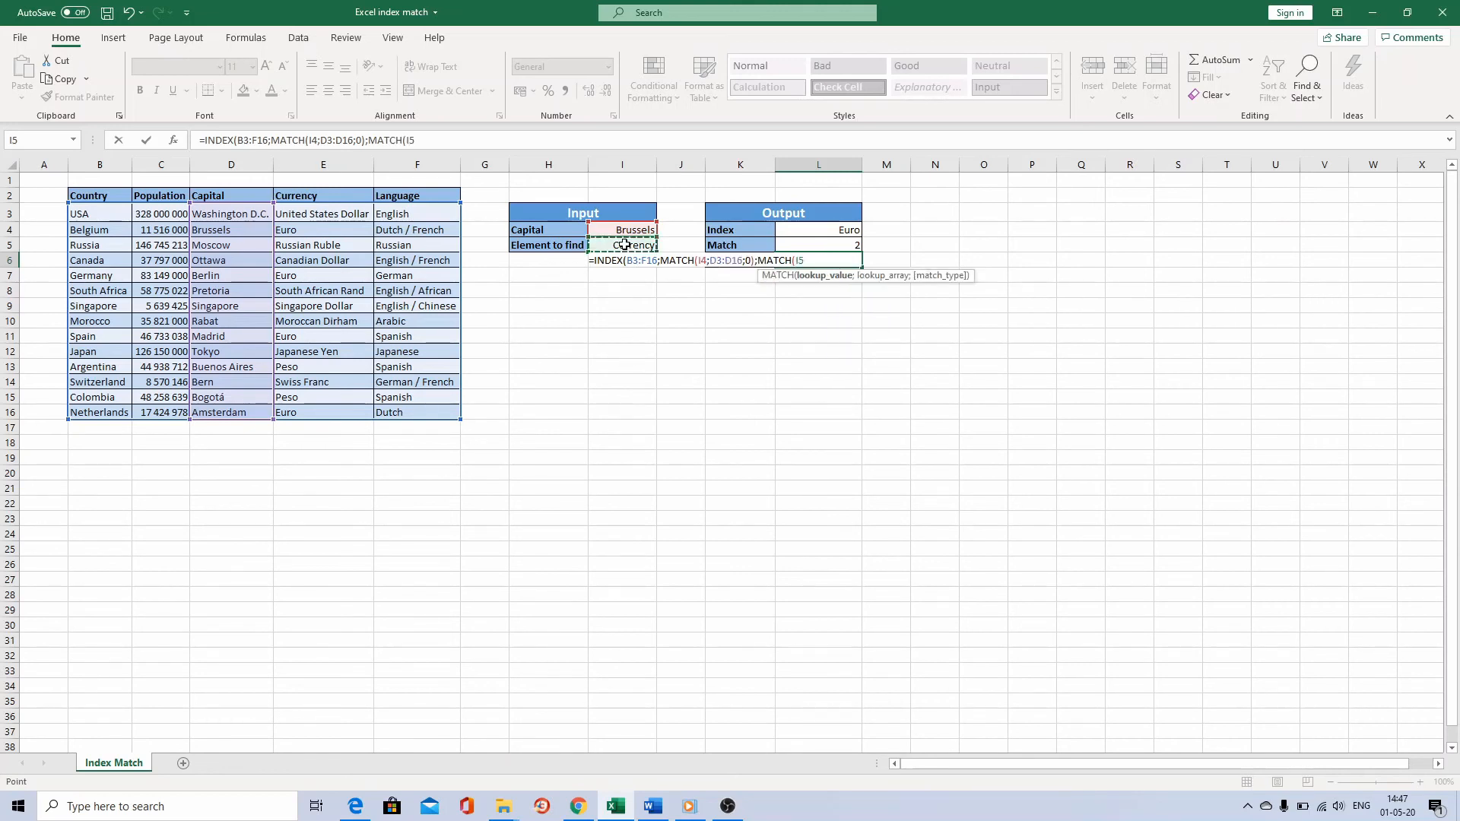
pyautogui.write(';')
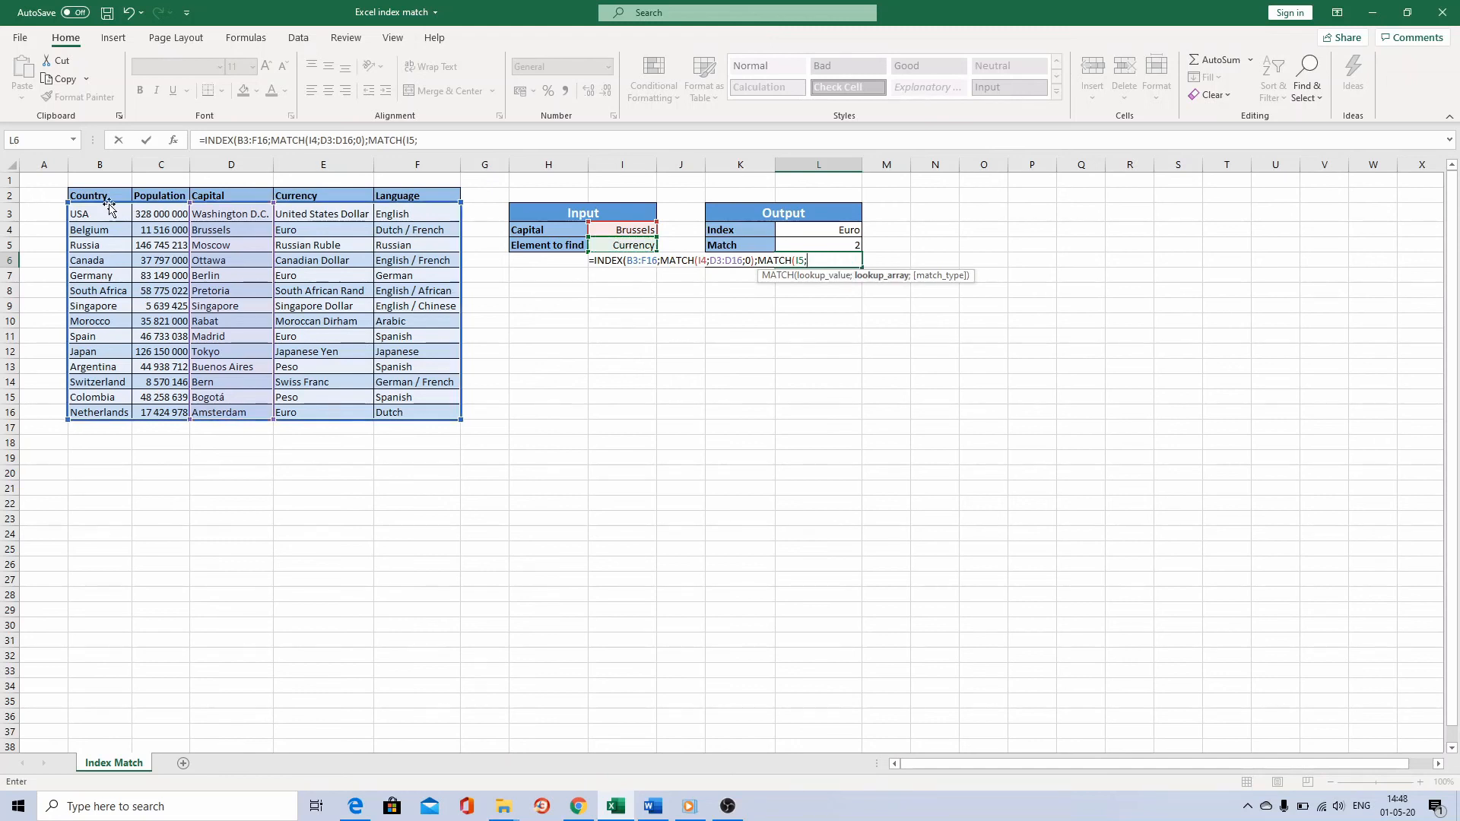
pyautogui.moveTo(97, 196); pyautogui.dragTo(392, 196)
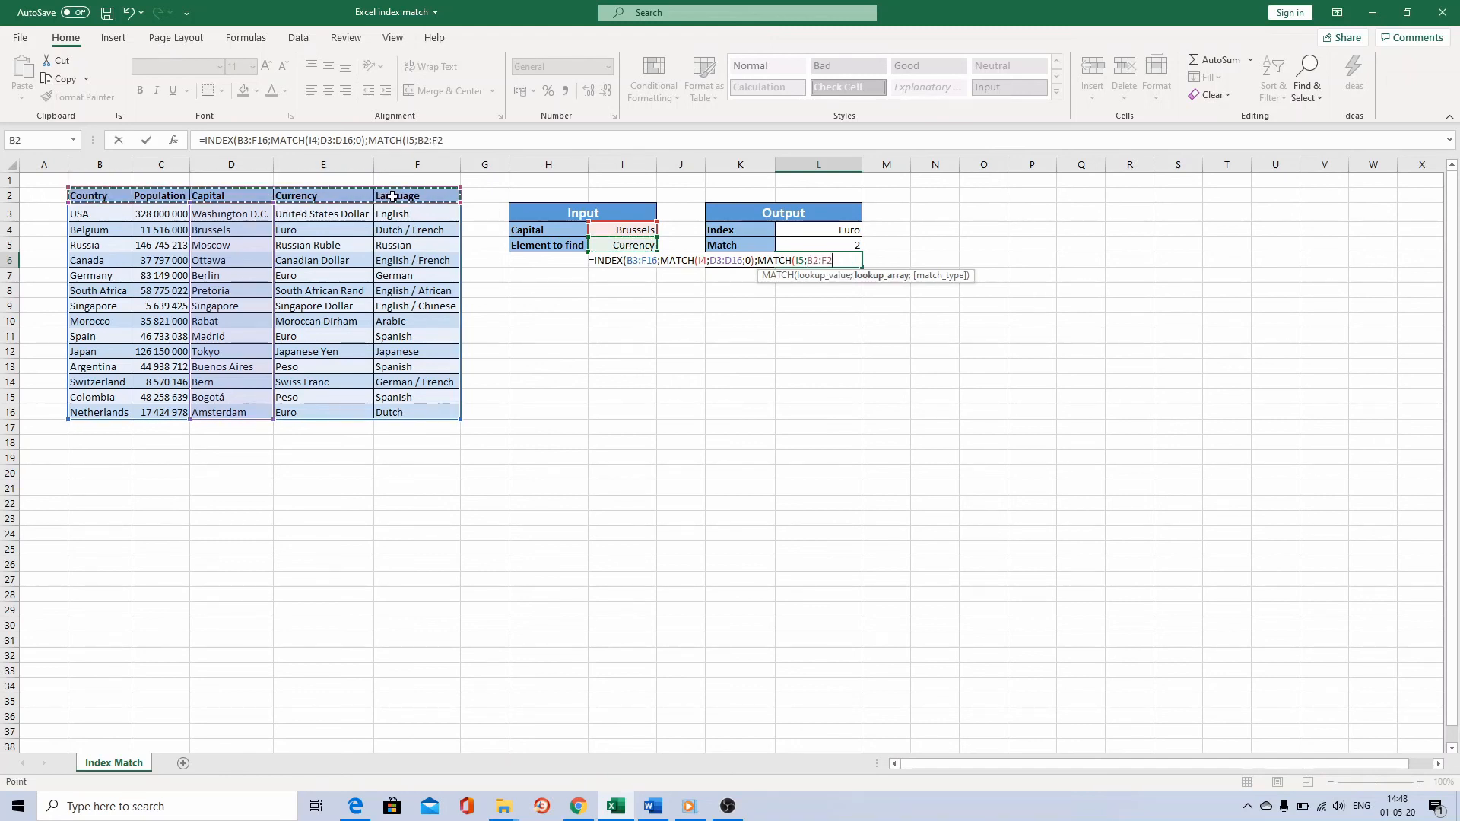
pyautogui.write(';')
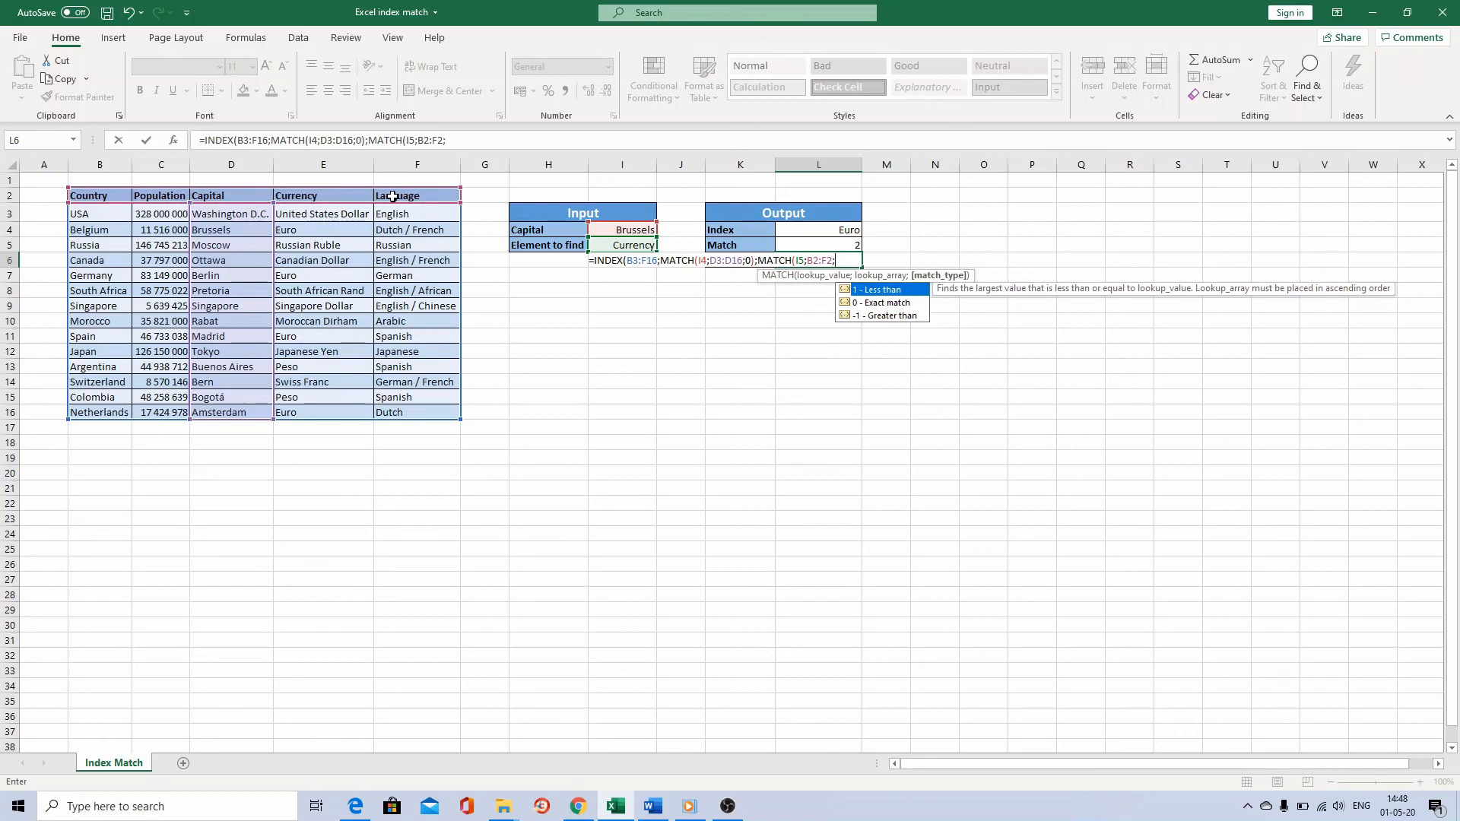
pyautogui.write('0))')
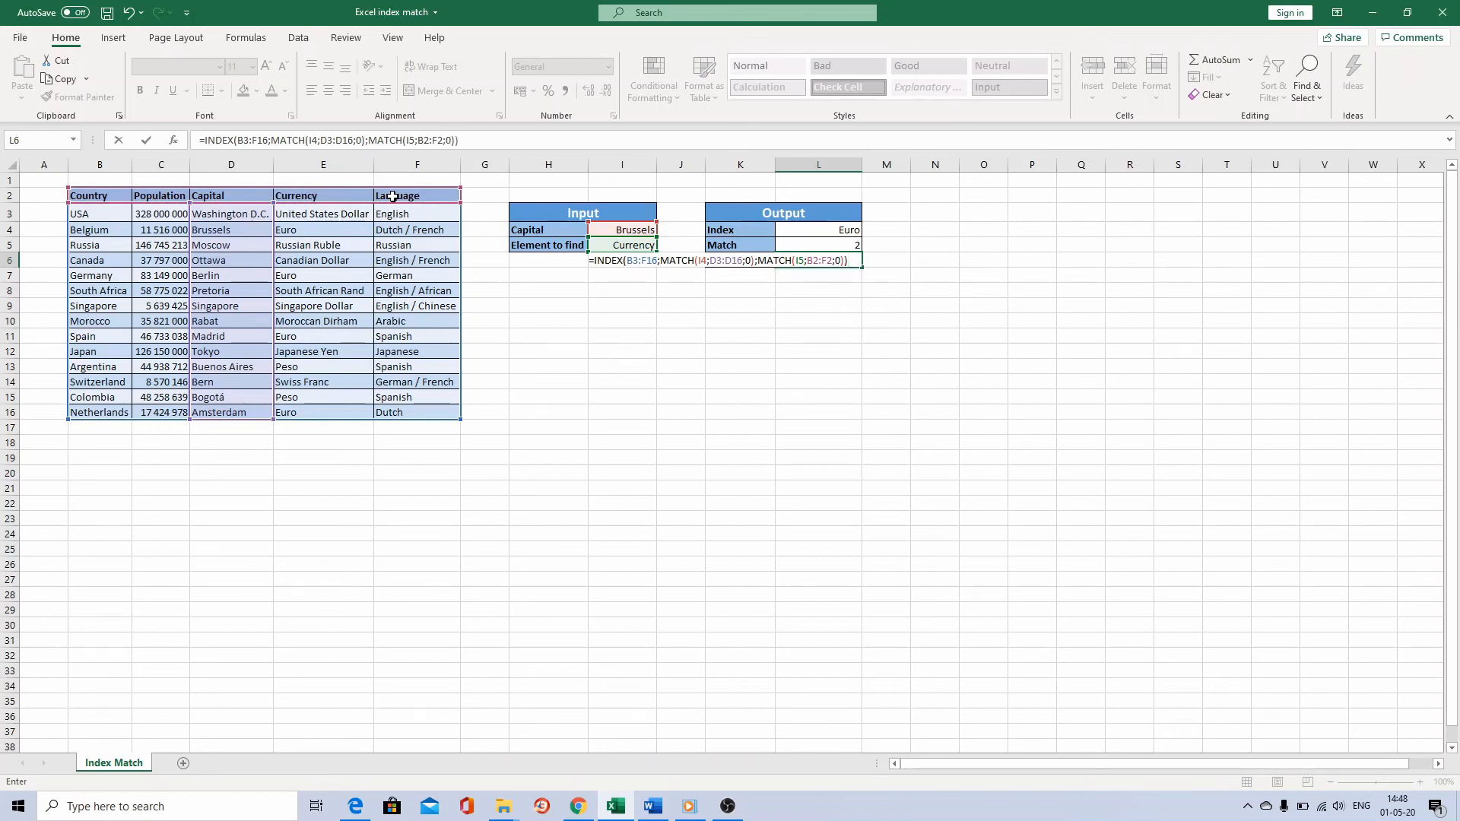
pyautogui.press('Return')
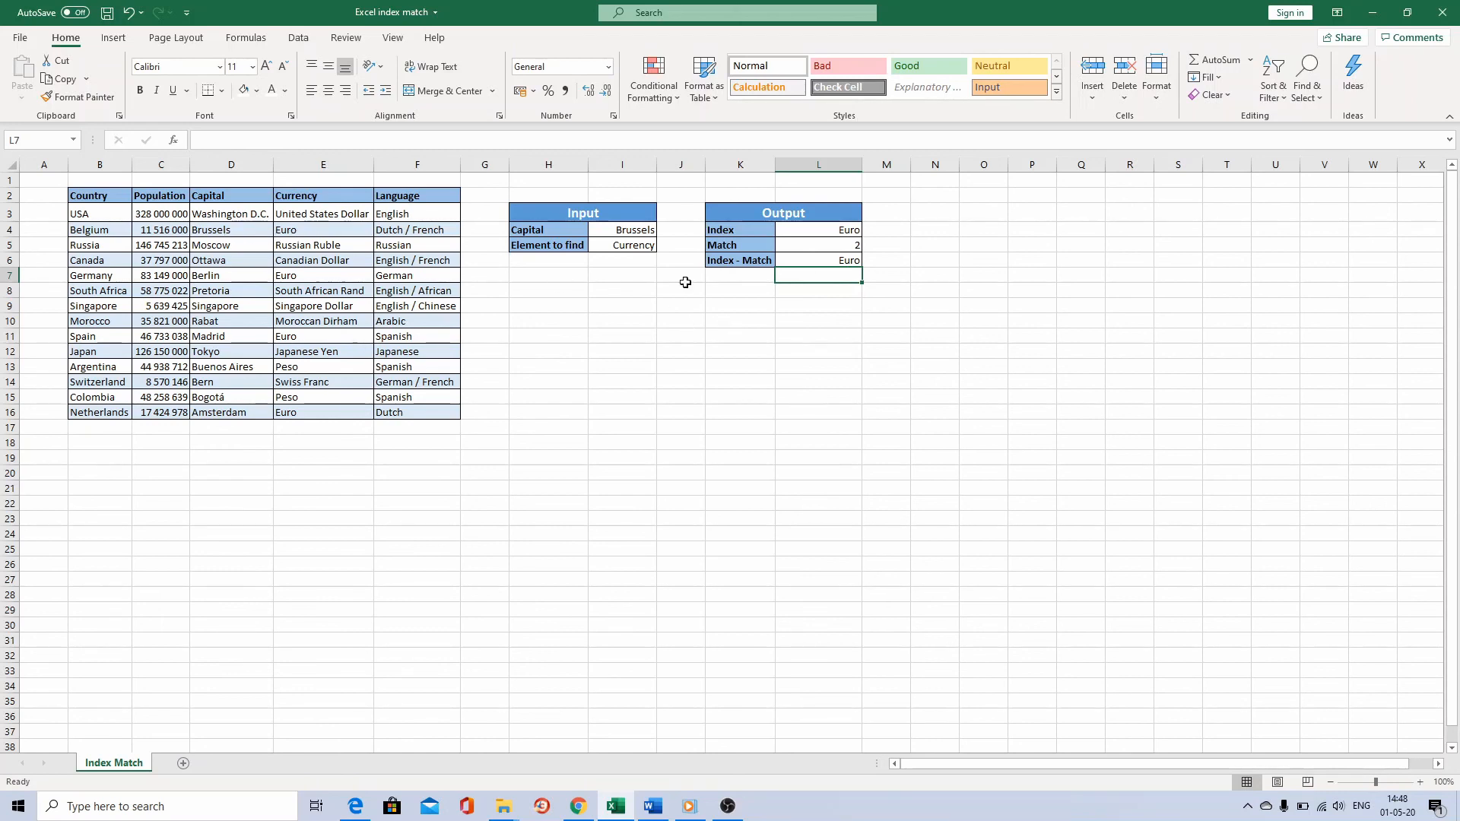
# Change the element to find to Language and the input capital to Berlin.
pyautogui.click(638, 246)
pyautogui.write('Language')
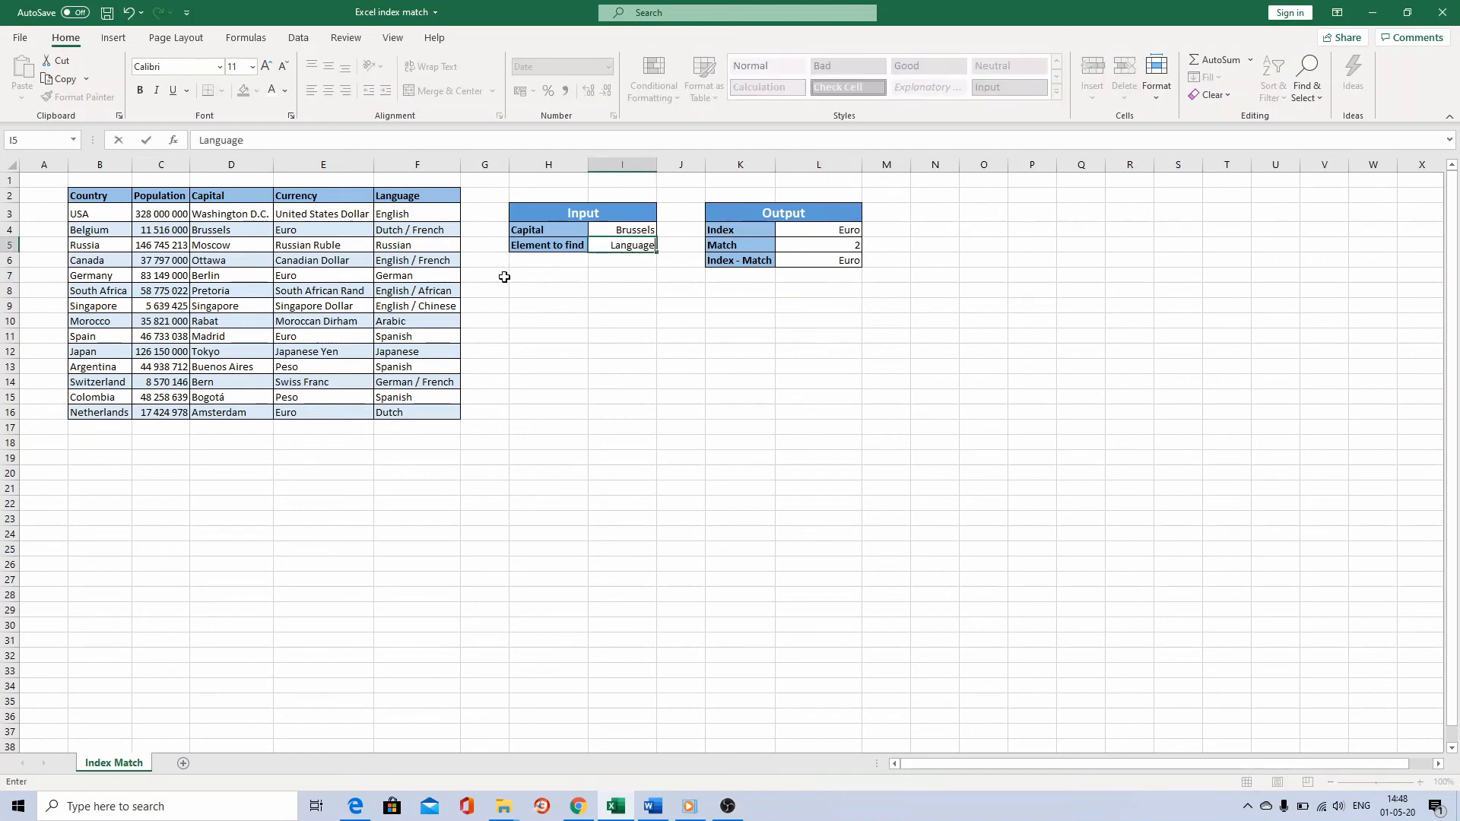
pyautogui.press('Return')
pyautogui.press('Up')
pyautogui.press('Up')
pyautogui.press('F2')
pyautogui.press('BackSpace')
pyautogui.press('BackSpace')
pyautogui.press('BackSpace')
pyautogui.press('BackSpace')
pyautogui.press('BackSpace')
pyautogui.press('BackSpace')
pyautogui.press('BackSpace')
pyautogui.press('BackSpace')
pyautogui.write('Berlin')
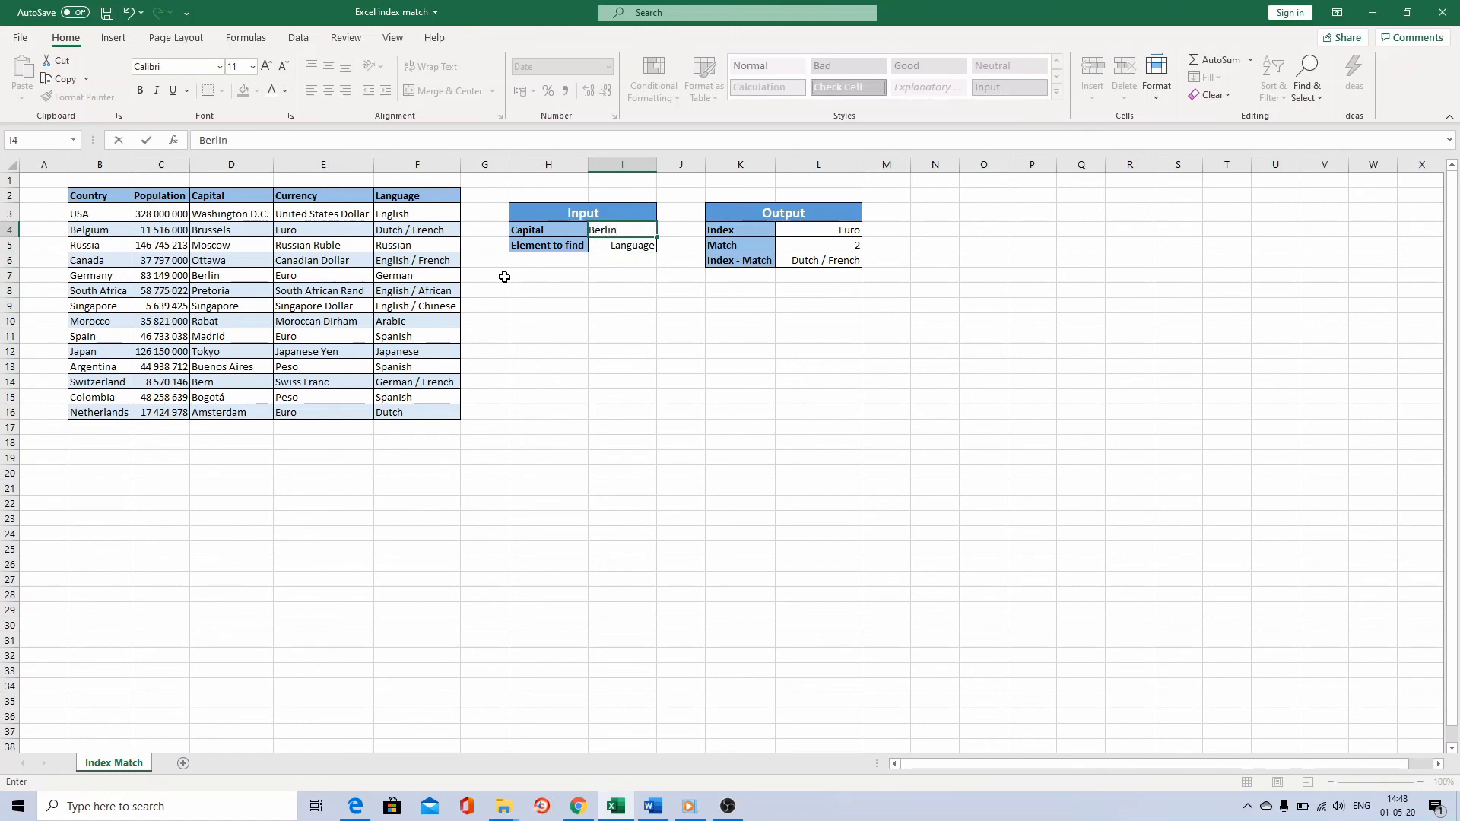
pyautogui.press('Return')
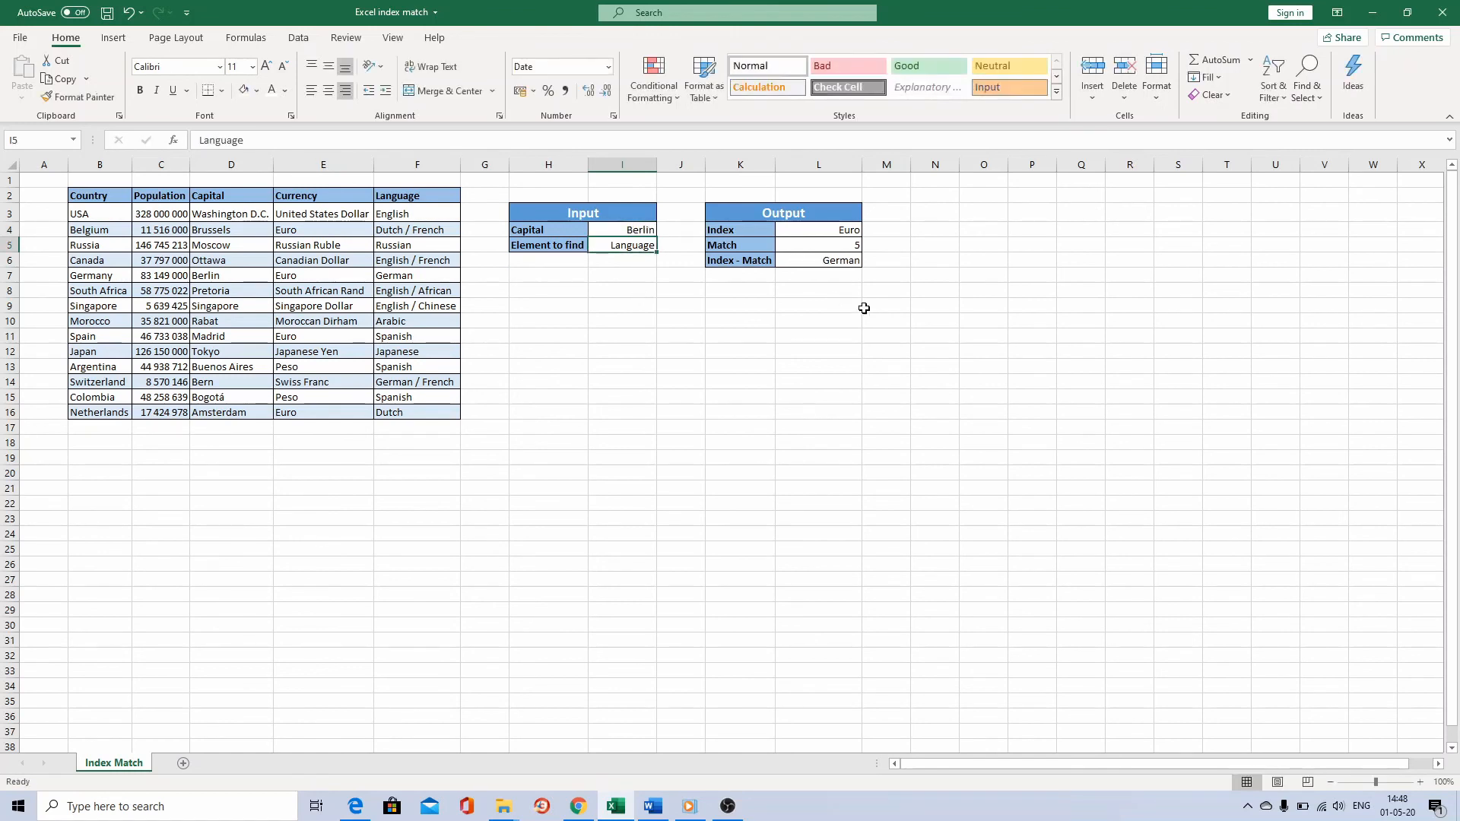